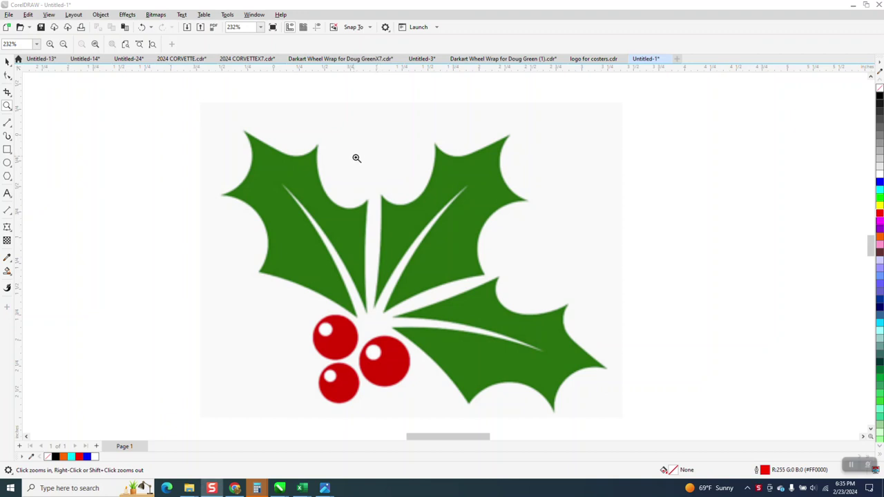
Move the holly bitmap up and left, then set the nudge distance to 5.0"
scroll(369, 172, down, 1)
click(7, 62)
drag(322, 173, 261, 162)
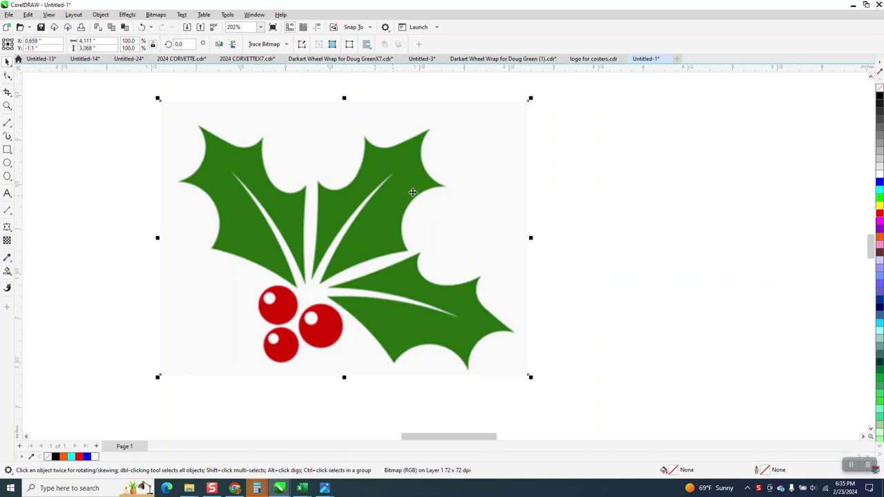
click(282, 112)
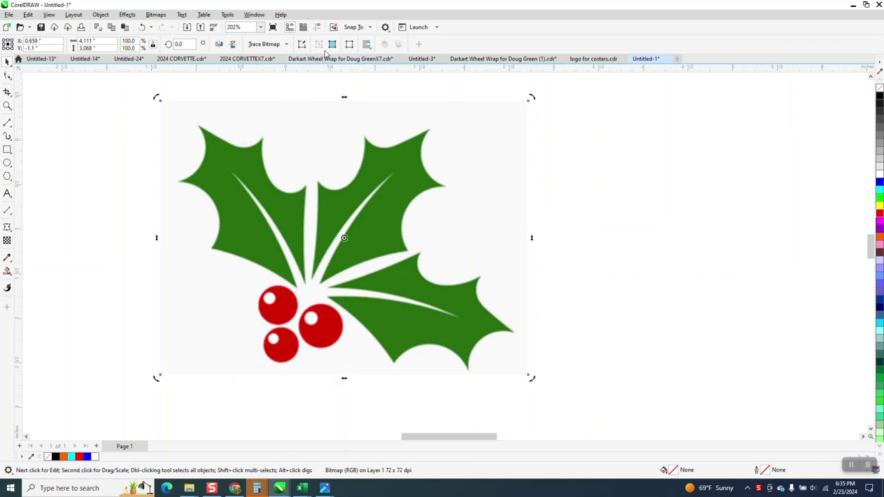
click(440, 90)
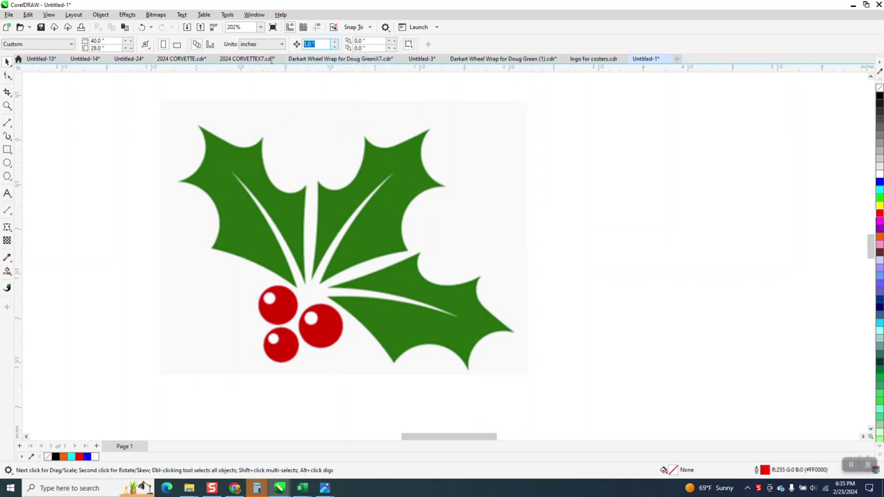
text(5)
Trace the holly bitmap with Outline Trace > Clipart into a 20-object vector group
click(467, 133)
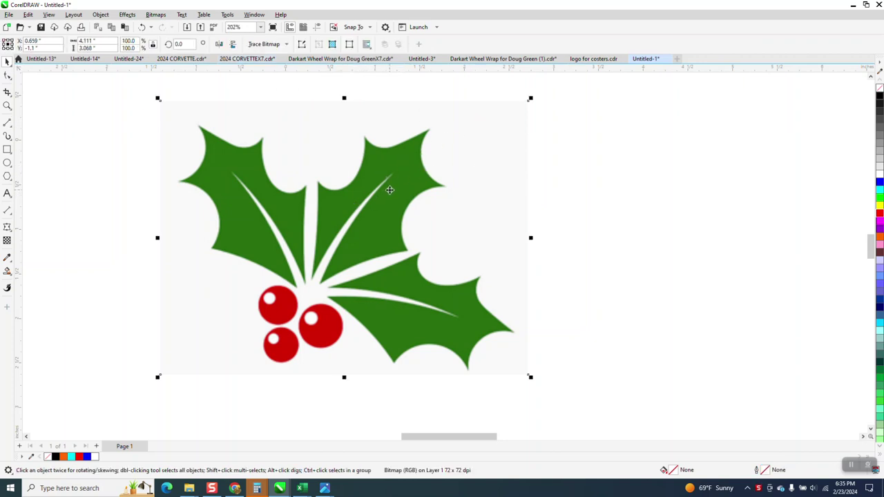
click(286, 44)
mouse_move(290, 79)
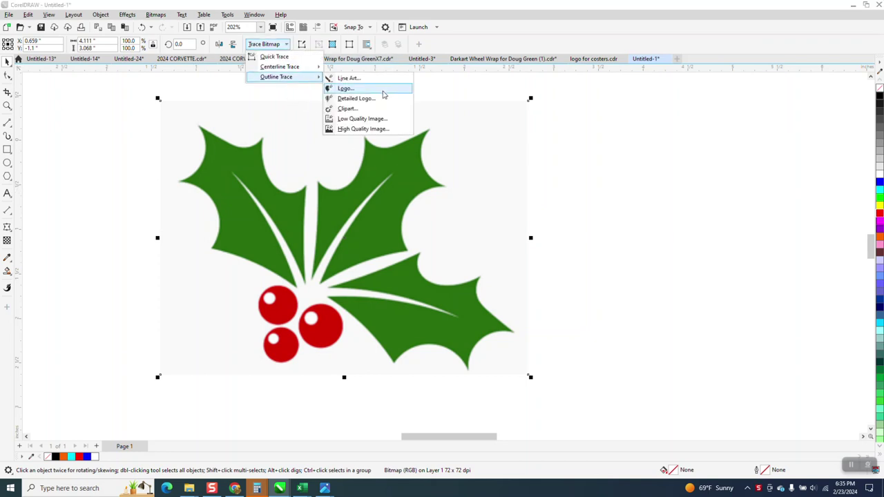
click(351, 109)
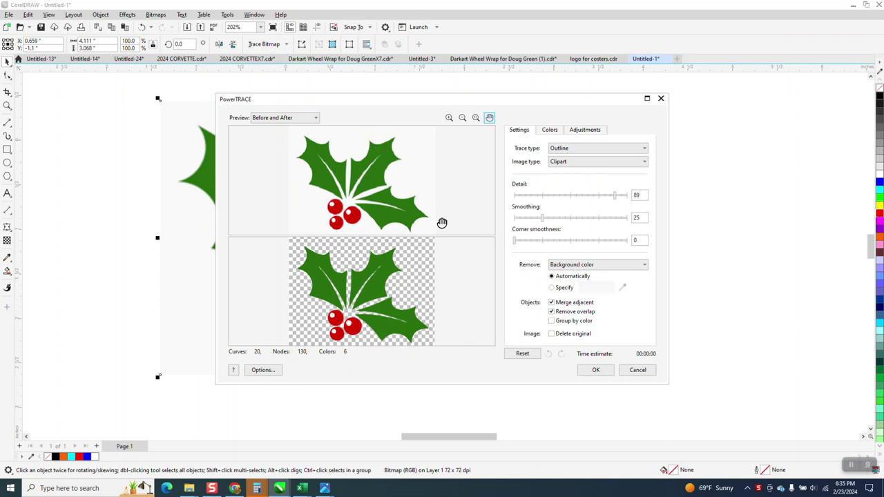
click(612, 370)
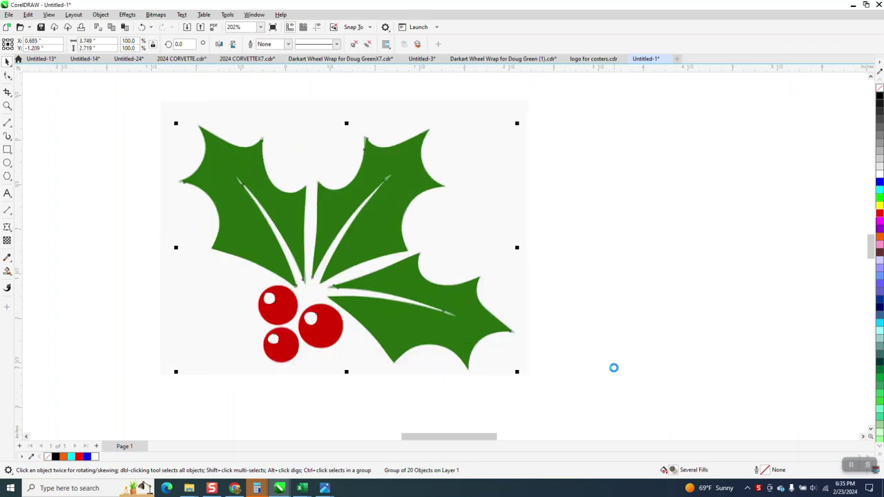
Give the traced holly no fill and a black hairline outline
scroll(613, 373, down, 1)
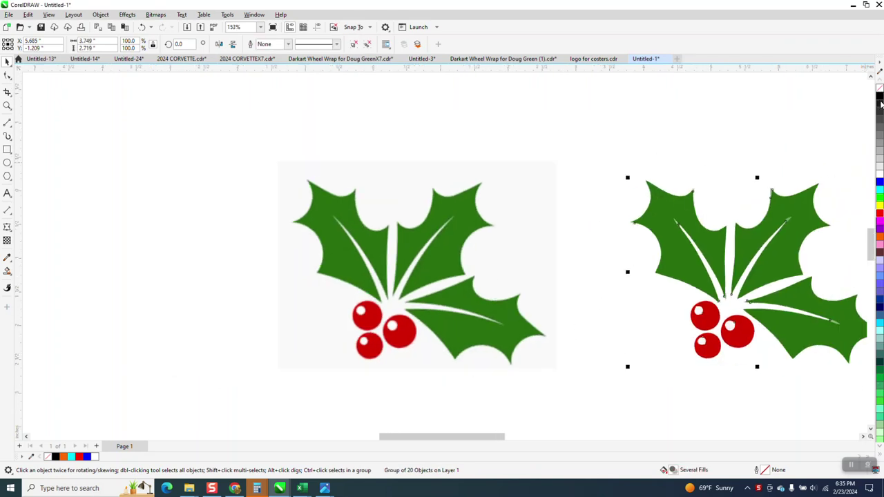
click(880, 89)
right_click(880, 96)
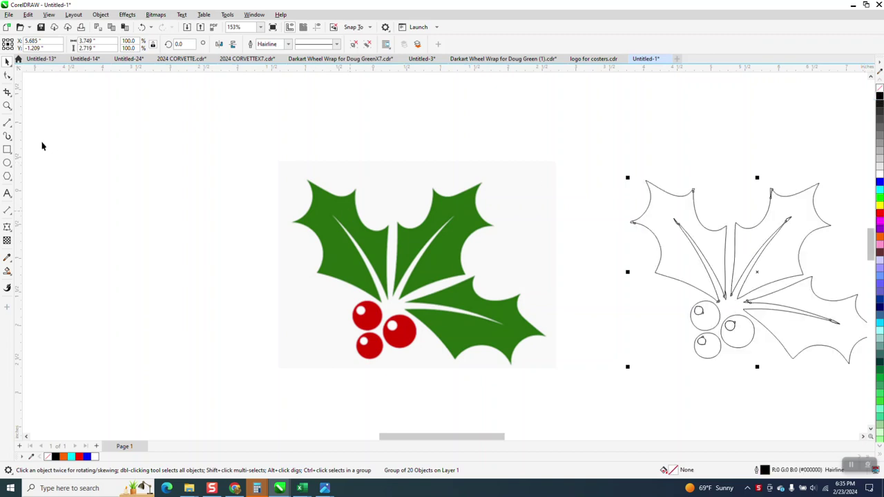
Zoom in to inspect the leaf tip and the leaf junction near the berries
click(7, 105)
drag(628, 223, 629, 224)
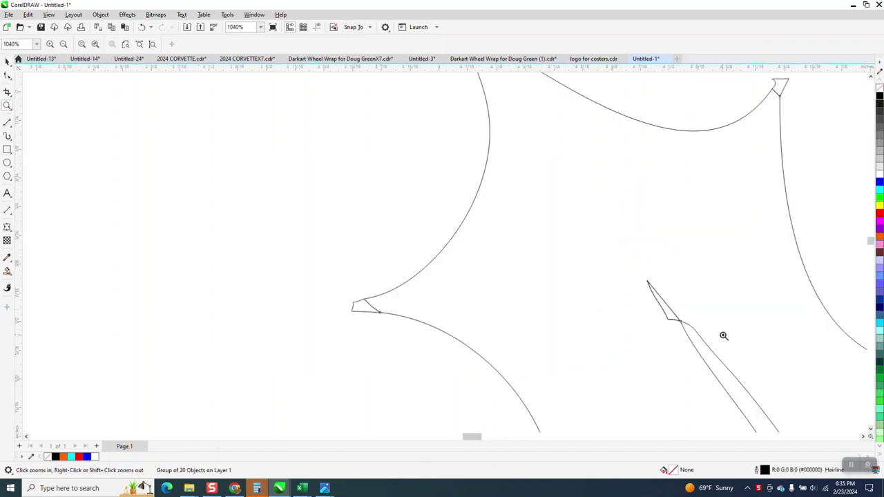
right_click(579, 302)
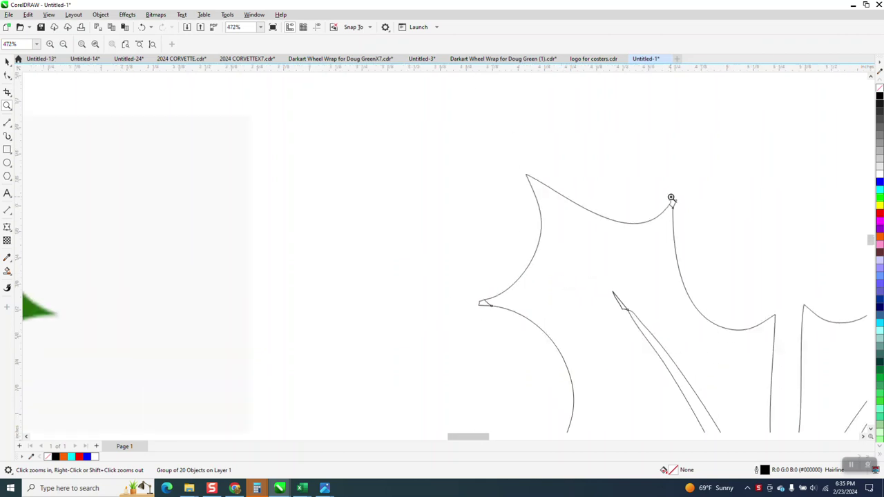
right_click(641, 188)
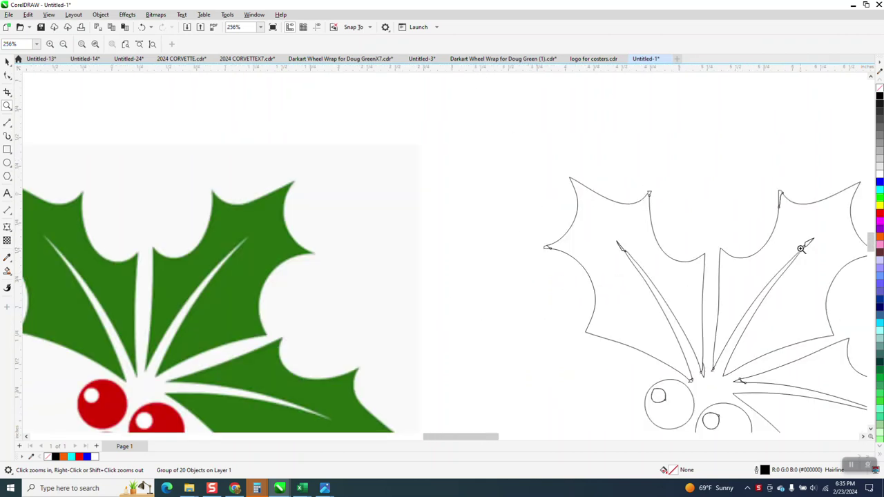
drag(689, 354, 747, 392)
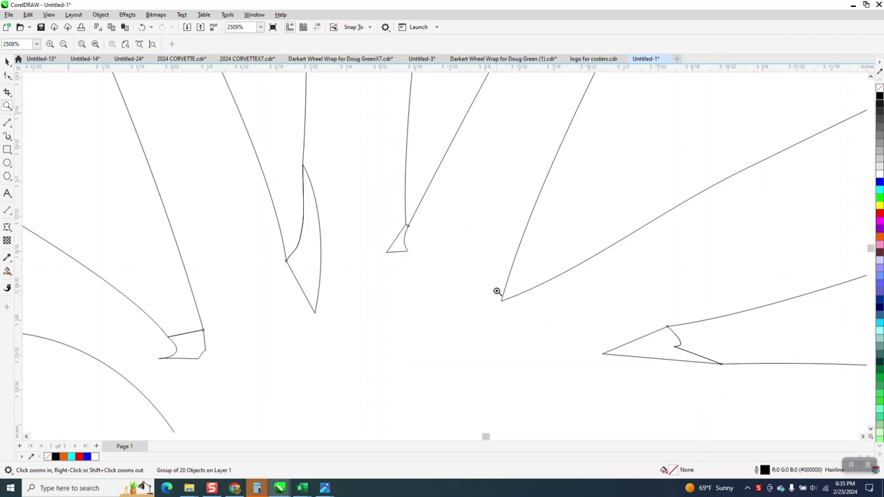
Remove the stray curve at the leaf junction with Virtual Segment Delete
click(7, 93)
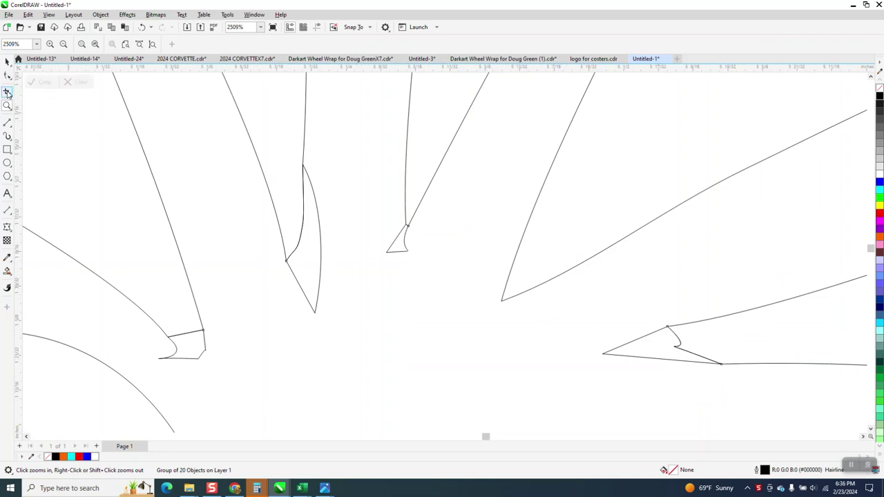
click(14, 98)
click(42, 112)
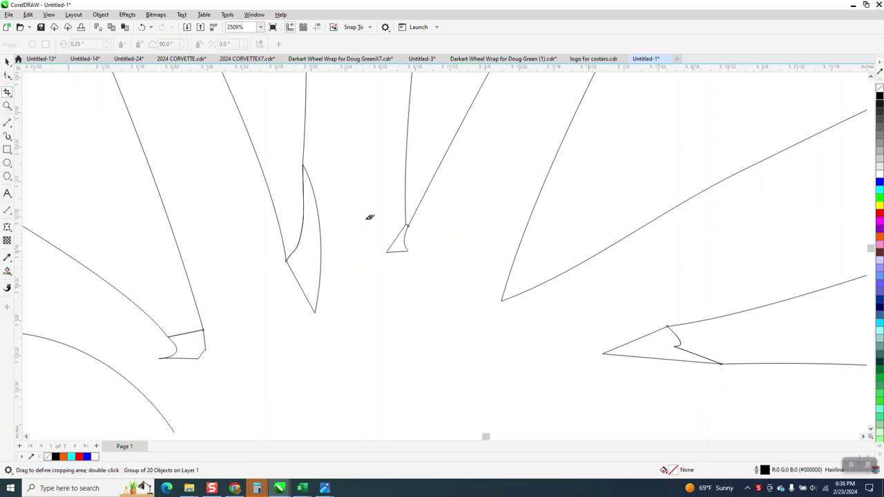
click(319, 256)
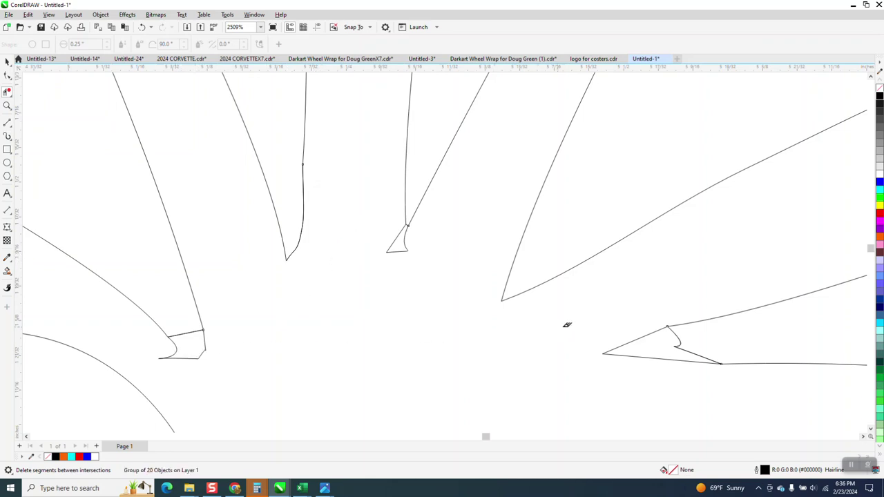
Zoom out, then zoom in on the upper-left leaf tip to inspect it
scroll(452, 250, down, 4)
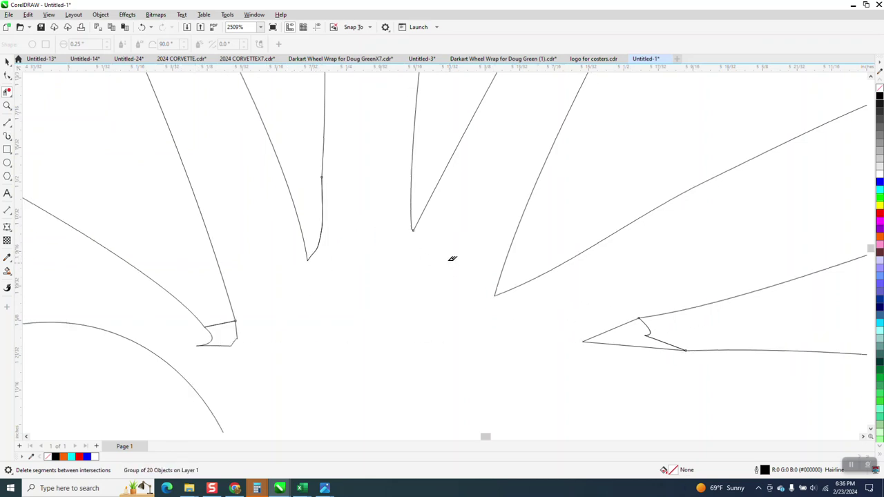
scroll(456, 247, down, 3)
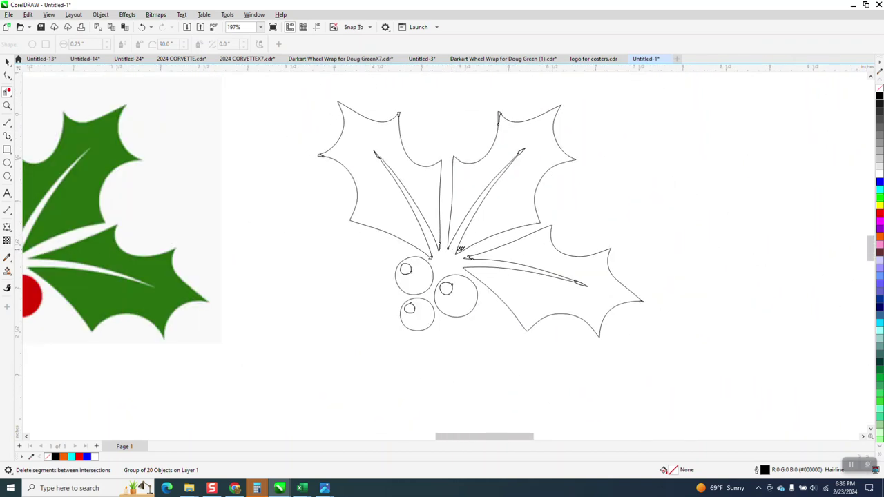
click(7, 106)
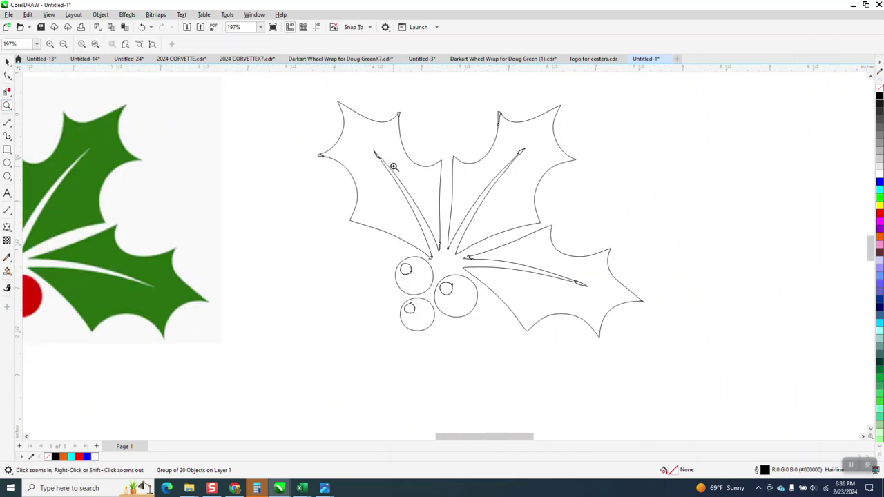
drag(397, 174, 397, 174)
scroll(426, 187, down, 7)
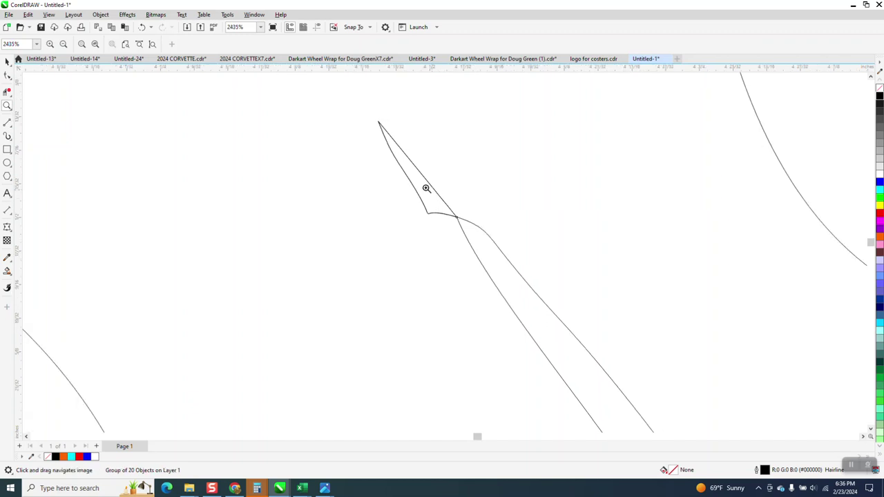
scroll(411, 182, down, 2)
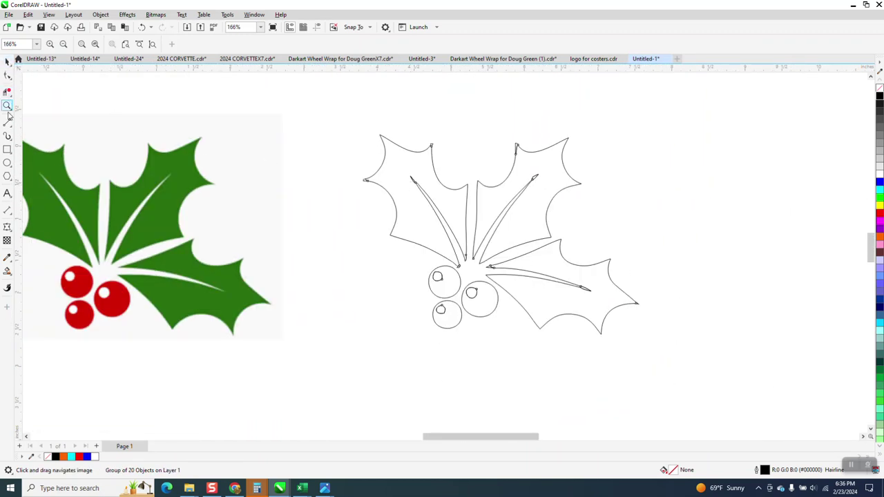
Draw a rectangle around the holly, Smart Fill the surrounding space black, and nudge it right
click(8, 149)
drag(334, 116, 683, 366)
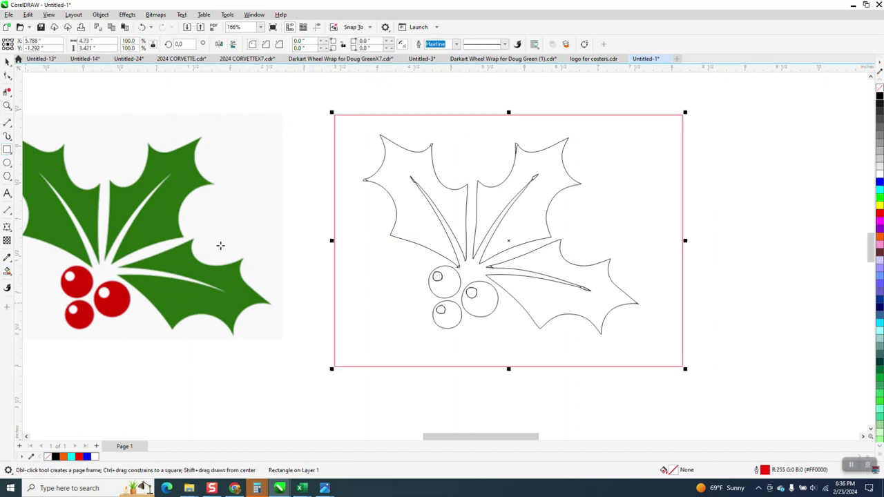
click(344, 216)
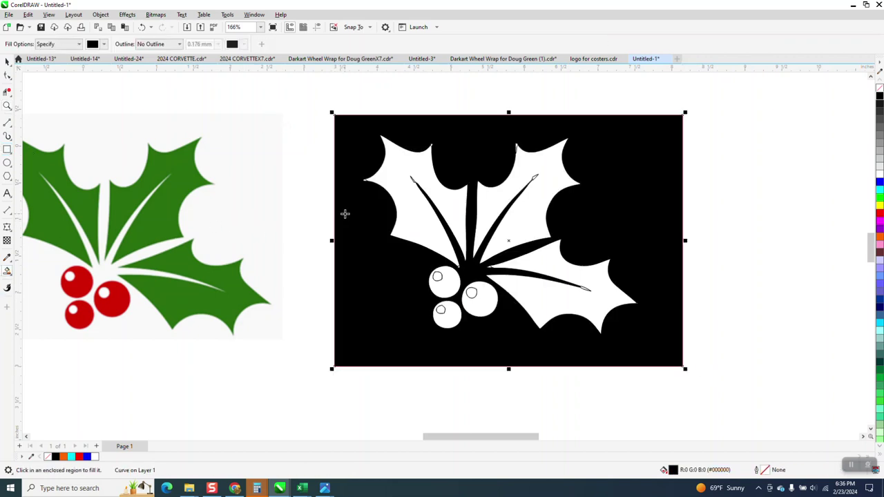
scroll(242, 209, down, 5)
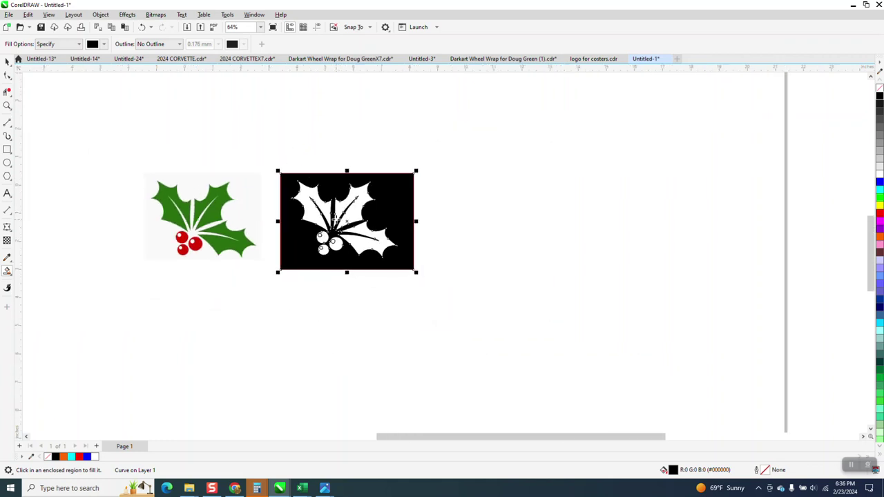
key(Right)
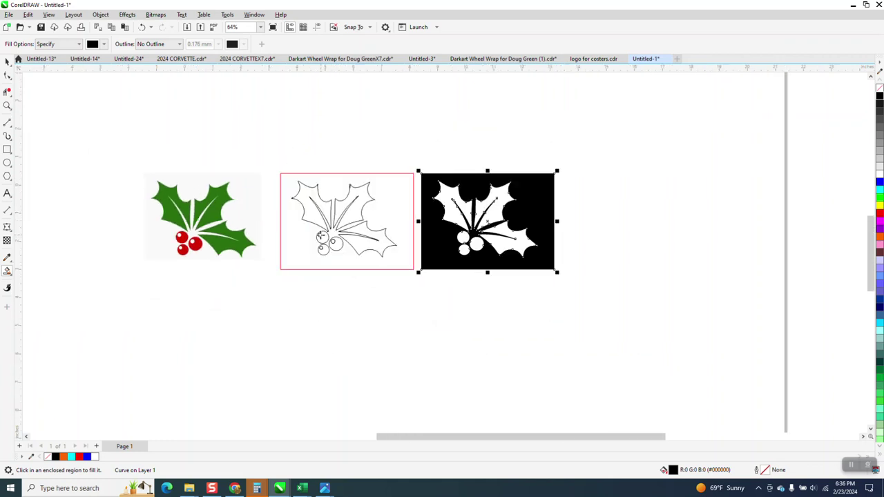
Zoom in on the outline's berries
click(7, 104)
drag(284, 199, 380, 266)
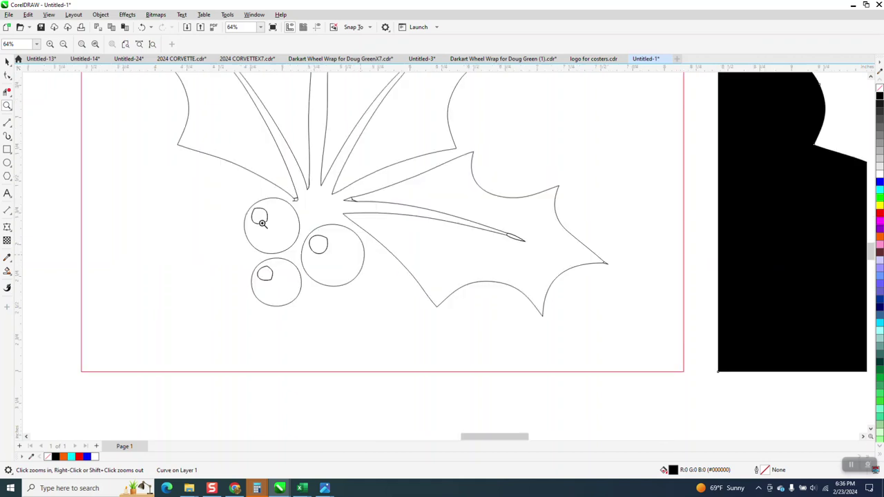
click(7, 270)
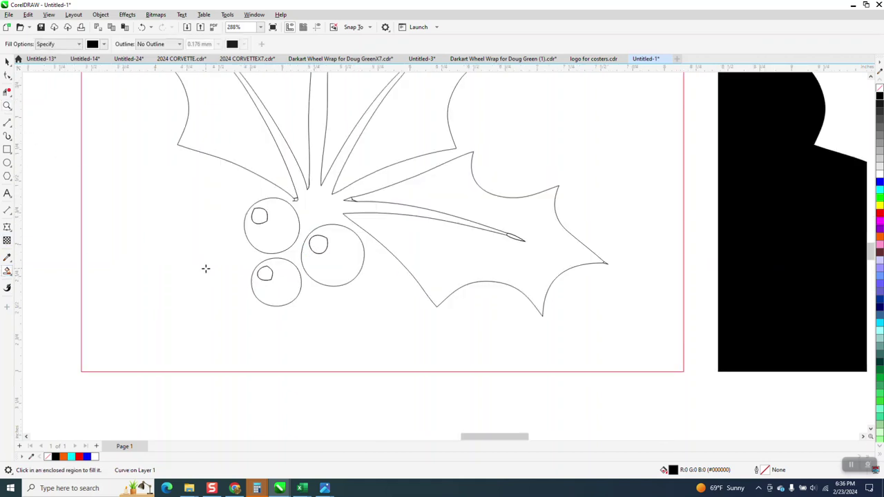
scroll(201, 263, down, 4)
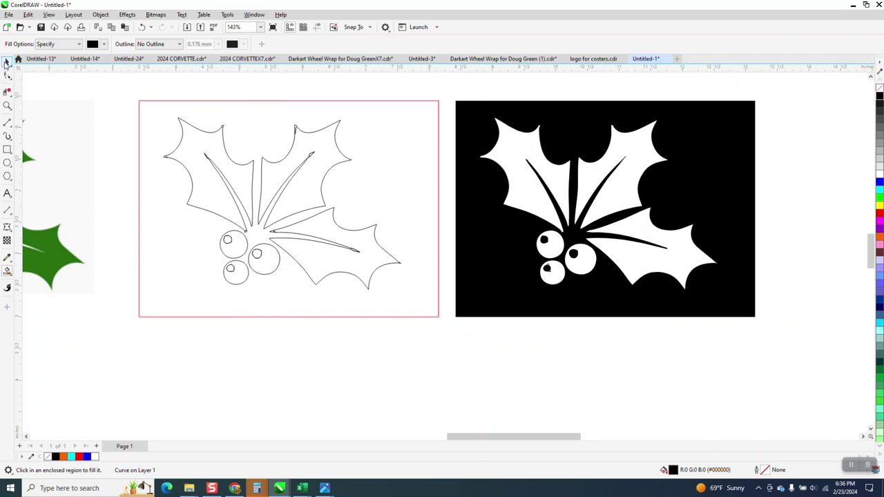
click(6, 62)
Remove the black fill from the background piece, then zoom close on the inner stroke's tip
drag(443, 93, 763, 339)
click(879, 90)
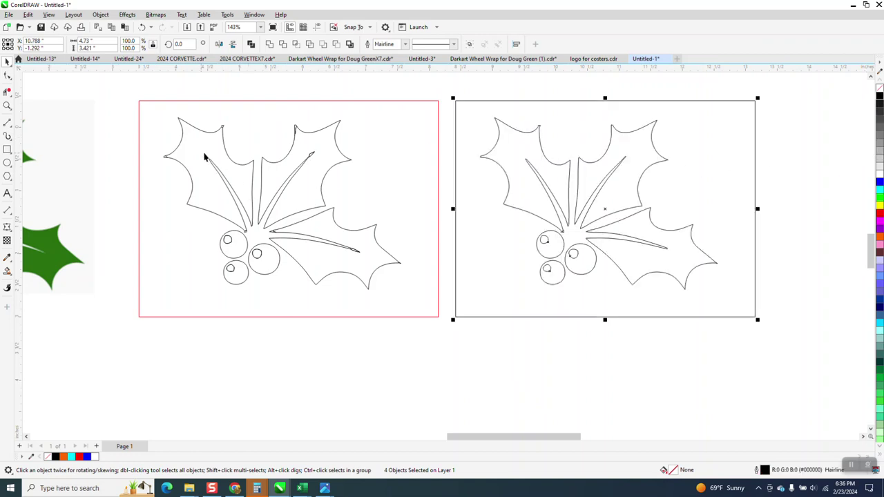
click(6, 105)
drag(158, 147, 232, 174)
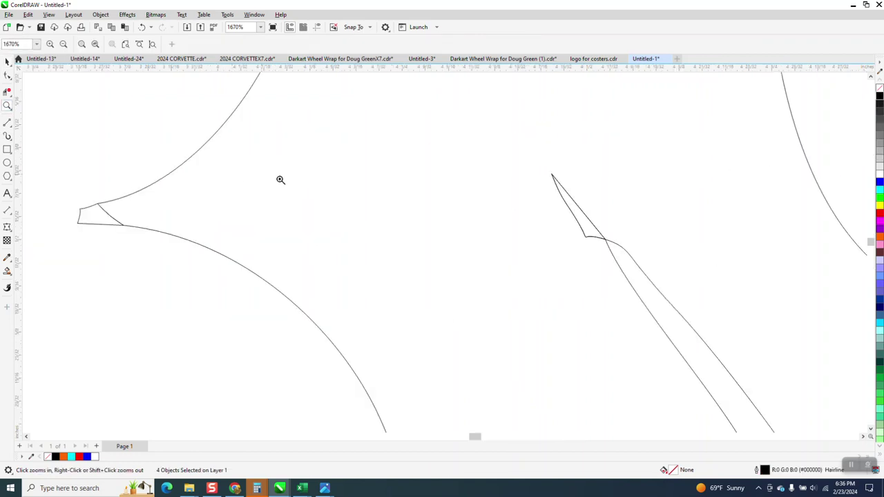
scroll(529, 239, down, 10)
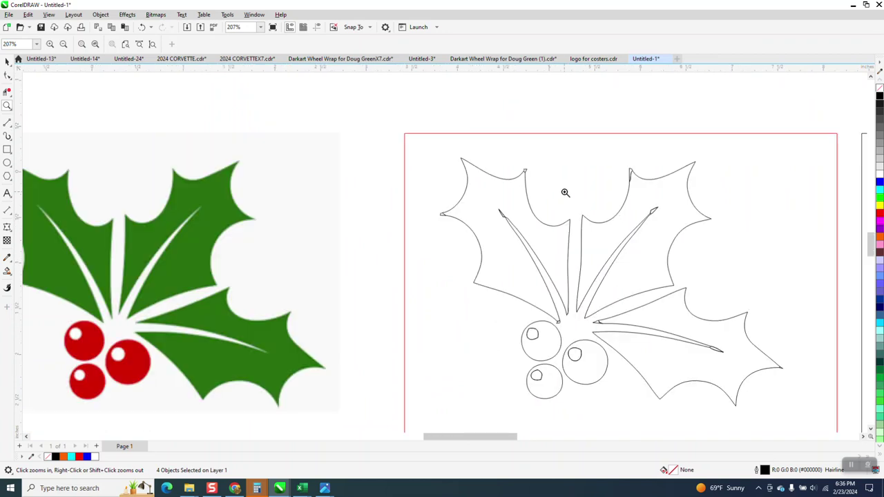
scroll(649, 202, down, 1)
drag(769, 182, 781, 203)
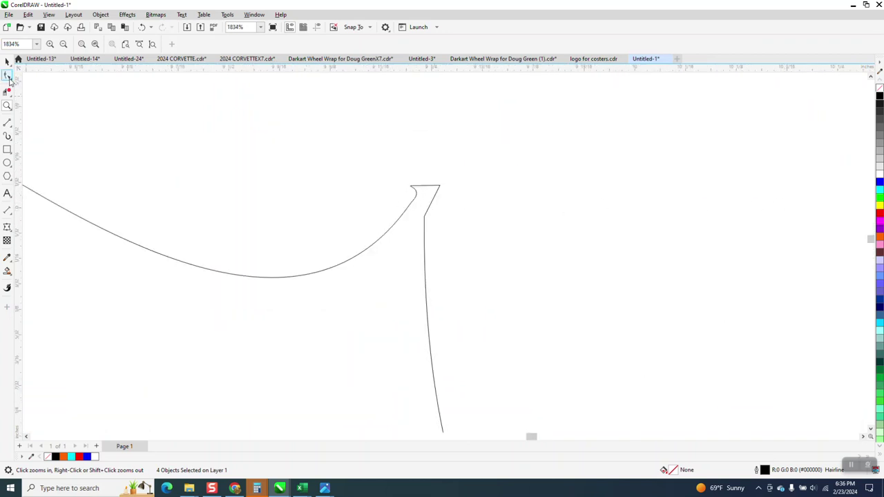
Select the stroke's tip node with the Shape tool, delete it, then undo the deletion
click(9, 78)
click(34, 73)
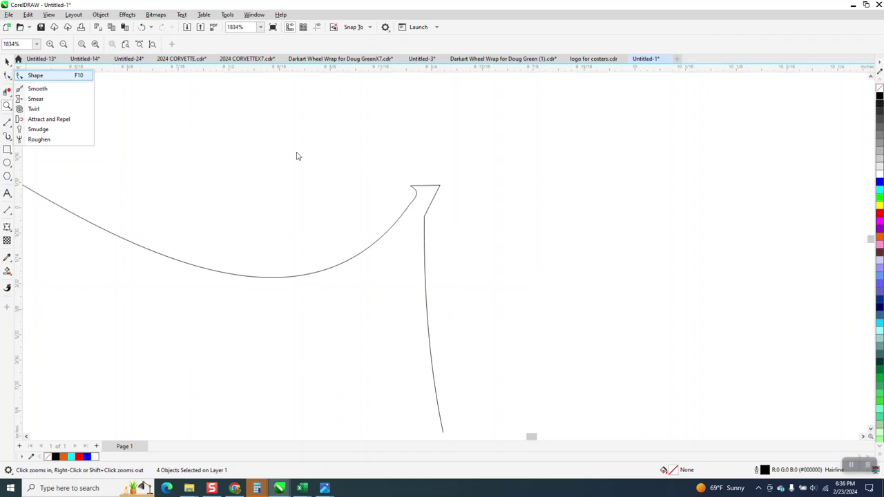
click(411, 204)
key(XF86Calculator)
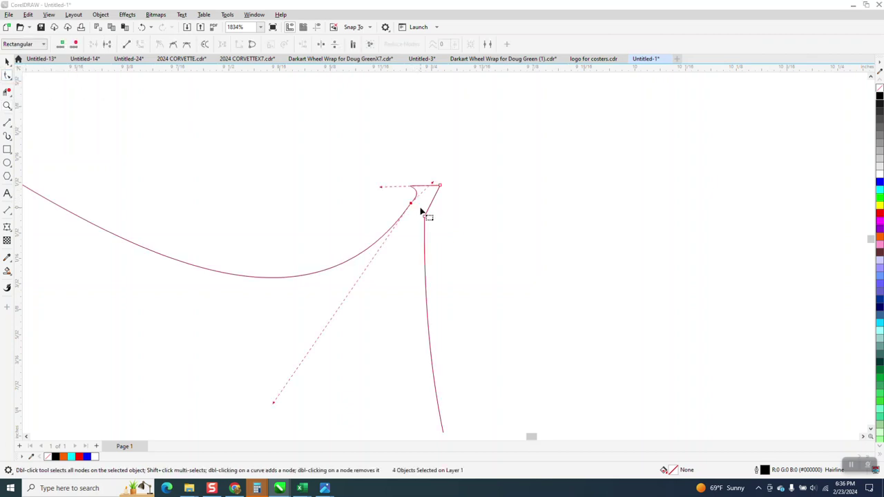
click(831, 127)
key(Delete)
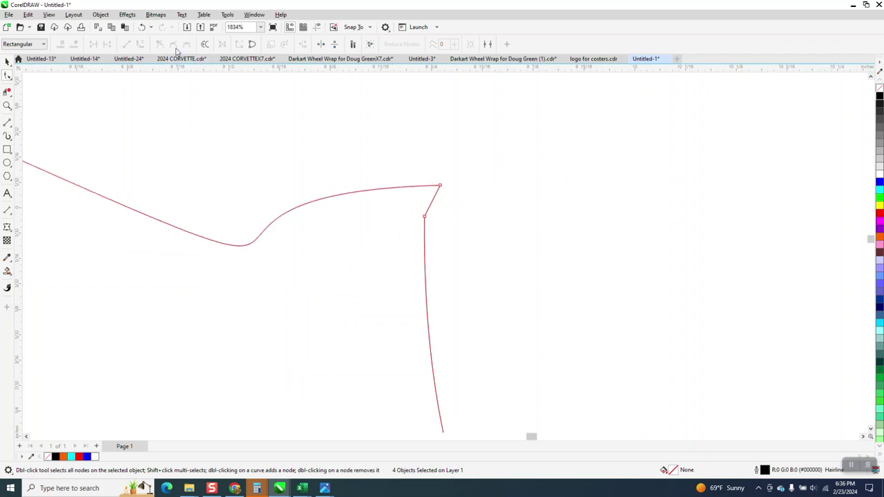
click(141, 27)
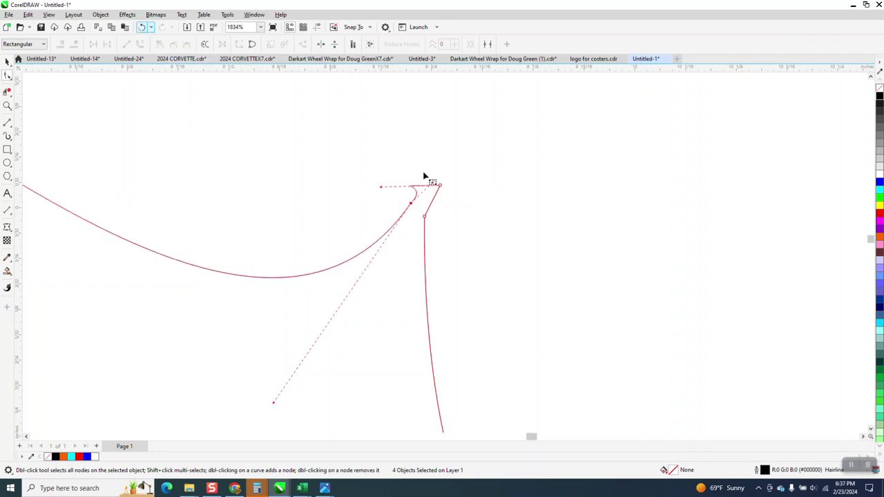
Drag the tip node's control handle to smooth the kinked curve
click(383, 185)
drag(442, 187, 450, 148)
scroll(442, 161, down, 2)
scroll(444, 152, down, 2)
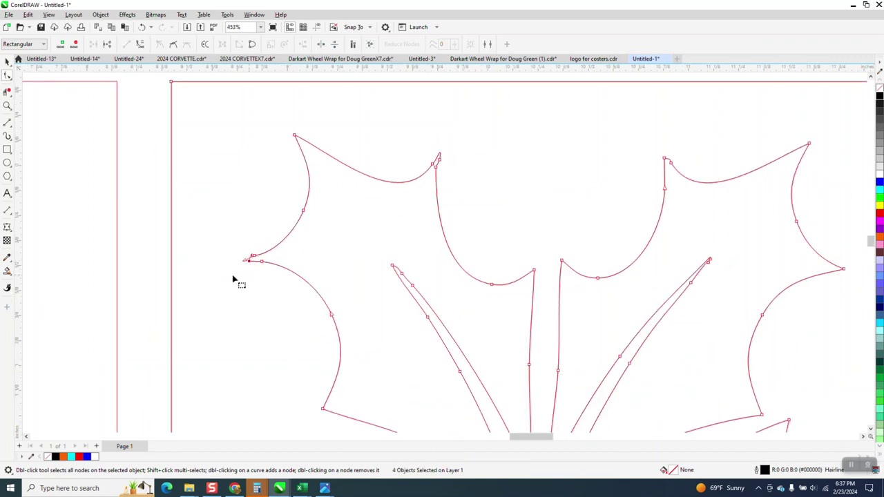
Delete stray nodes on the left stroke and upper-right leaf, curving its top edge into a scallop
double_click(402, 273)
double_click(671, 164)
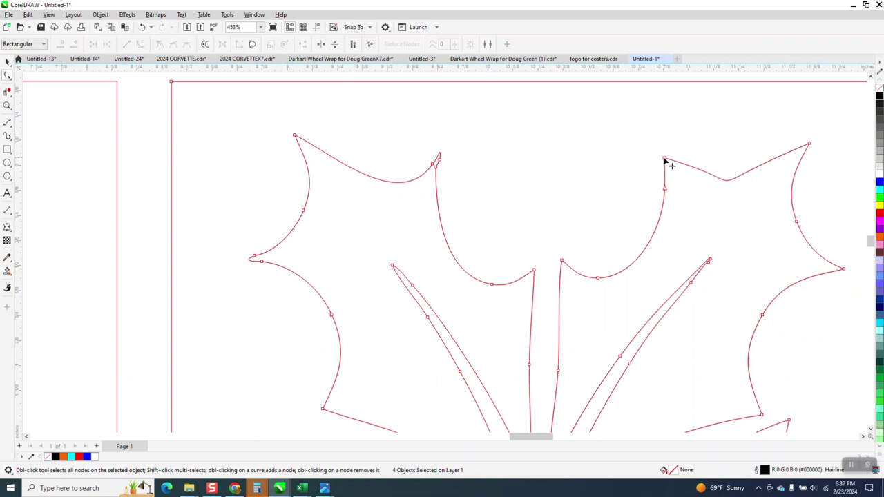
drag(667, 164, 755, 187)
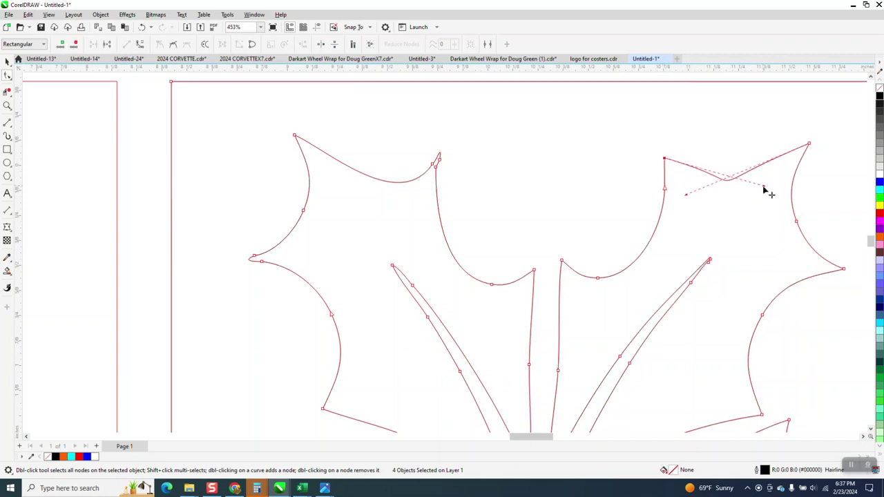
drag(764, 187, 692, 199)
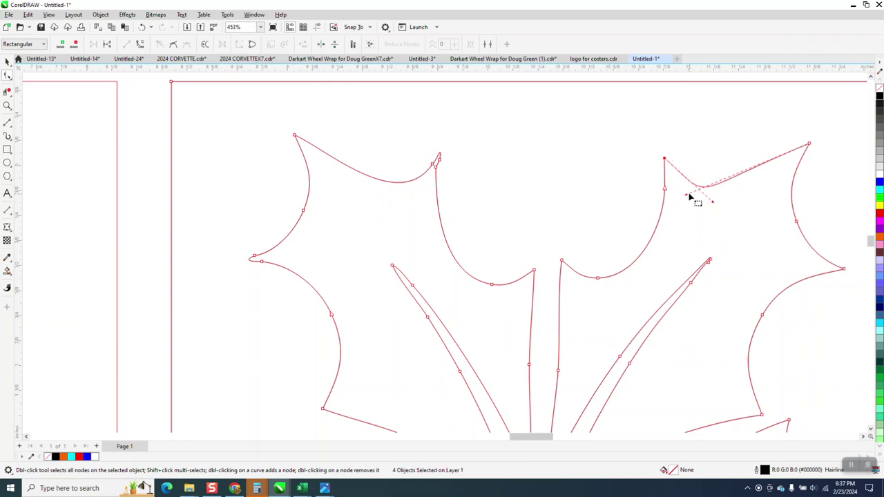
click(809, 143)
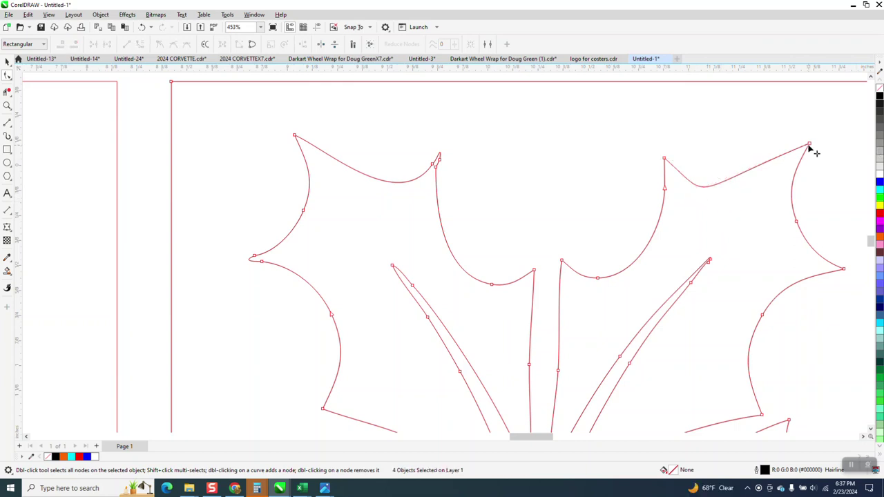
mouse_move(792, 161)
mouse_down()
mouse_move(690, 197)
mouse_move(714, 199)
mouse_up()
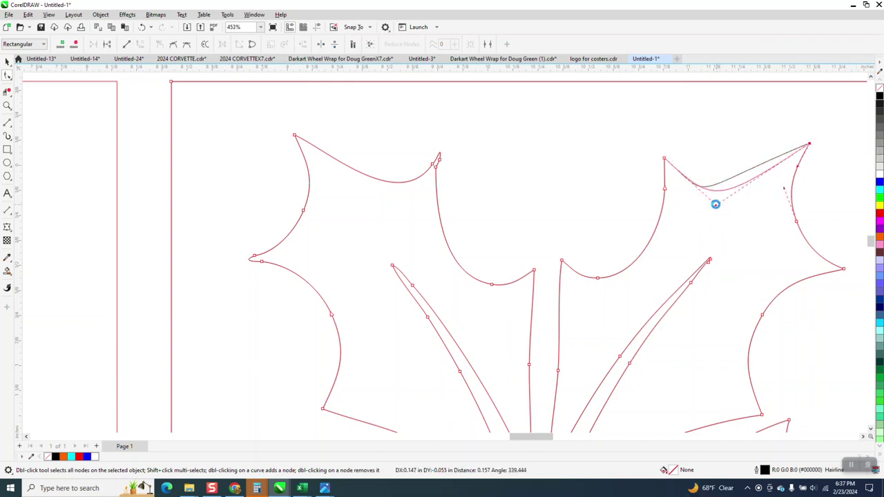
scroll(651, 177, down, 4)
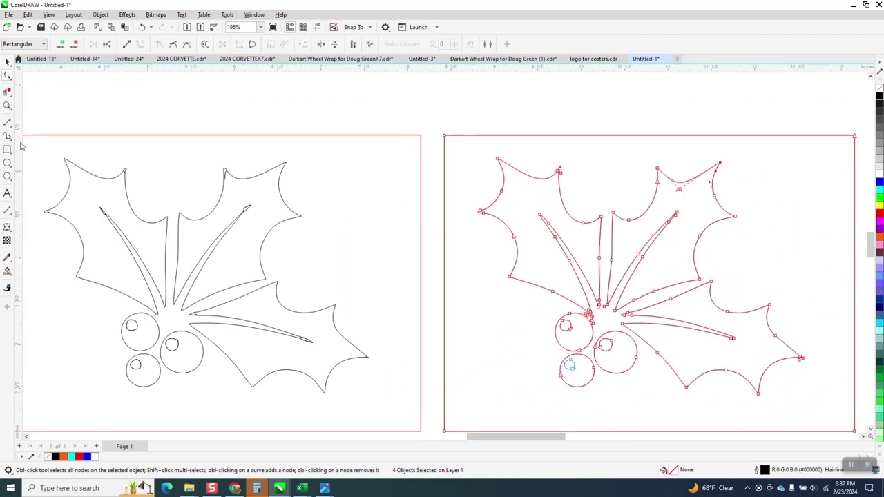
Zoom in on the berries and select the node at the stroke end above a berry
click(7, 105)
drag(545, 289, 655, 343)
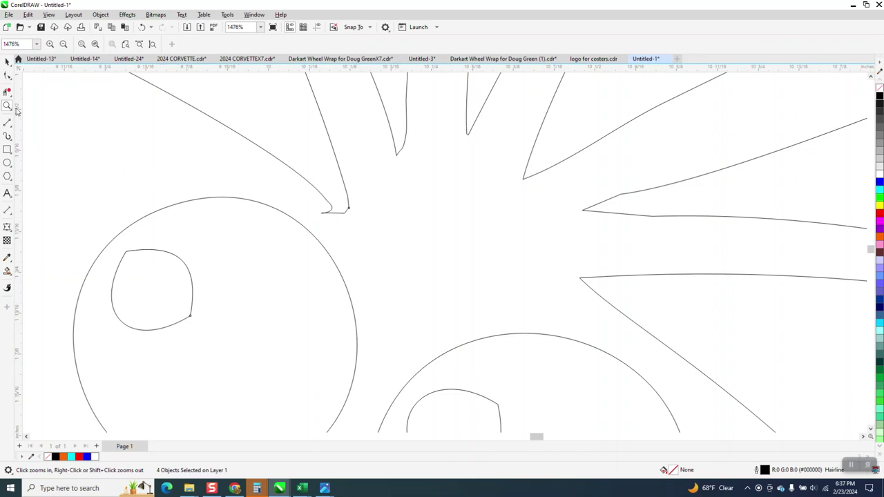
click(7, 76)
drag(317, 211, 333, 224)
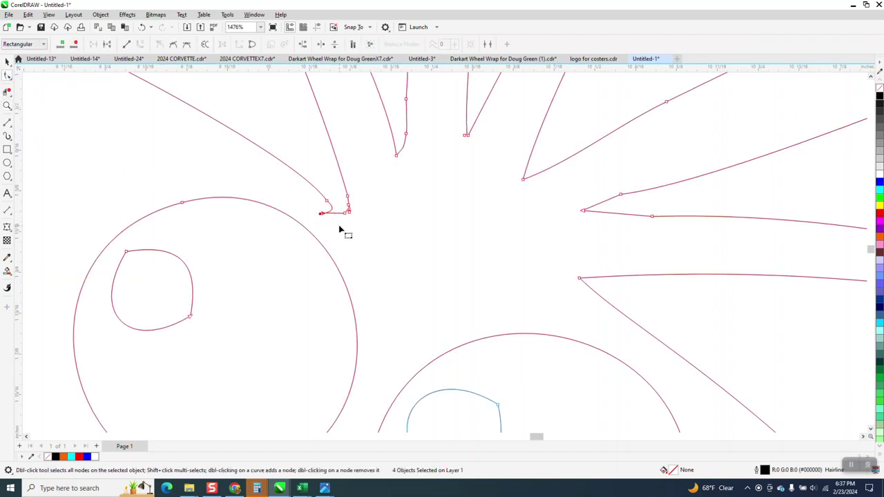
key(XF86Calculator)
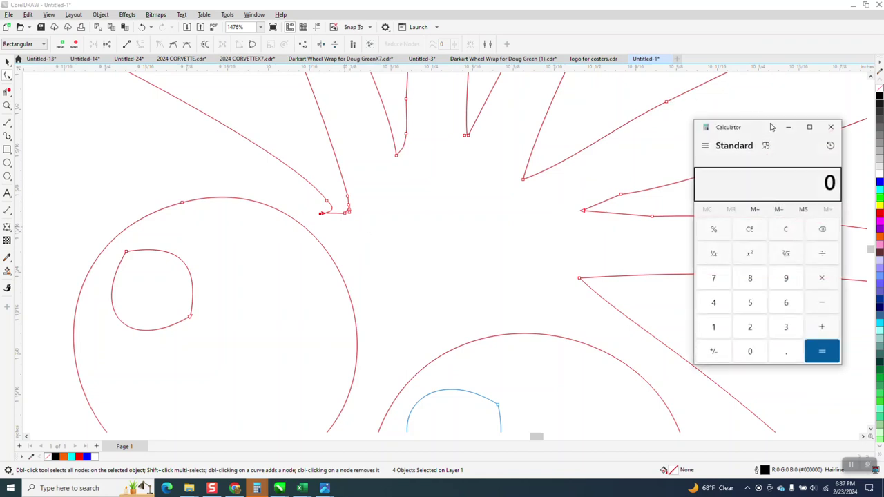
click(830, 127)
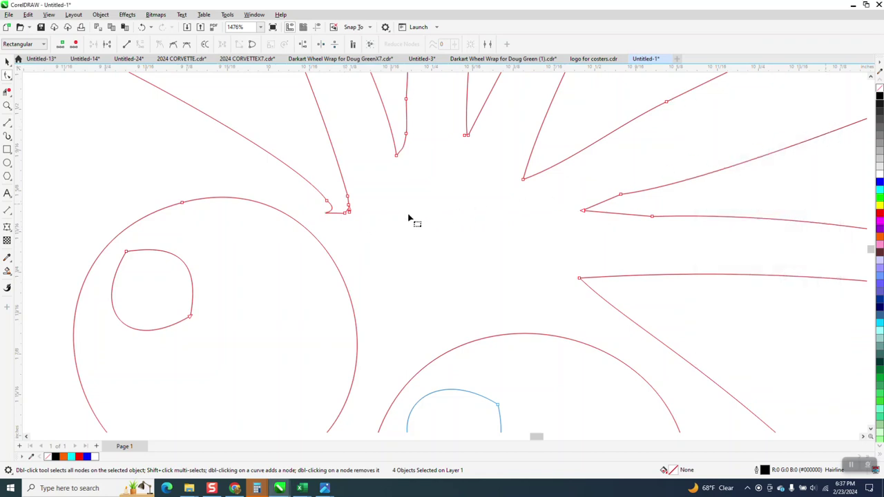
Delete the small hook node at the stroke's end by the berries
double_click(346, 221)
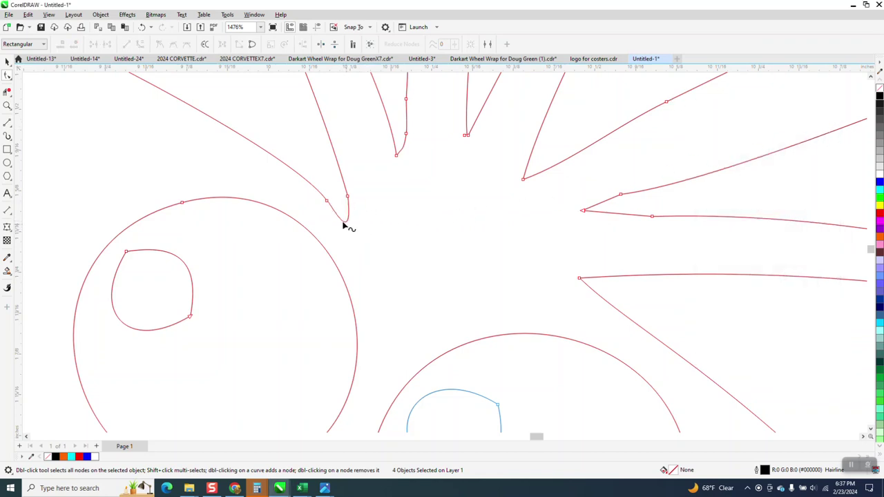
scroll(343, 225, down, 3)
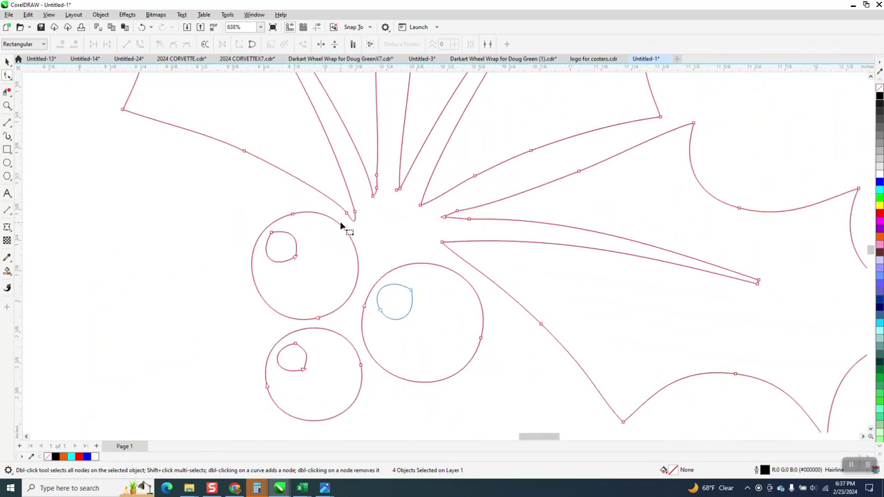
scroll(340, 225, down, 4)
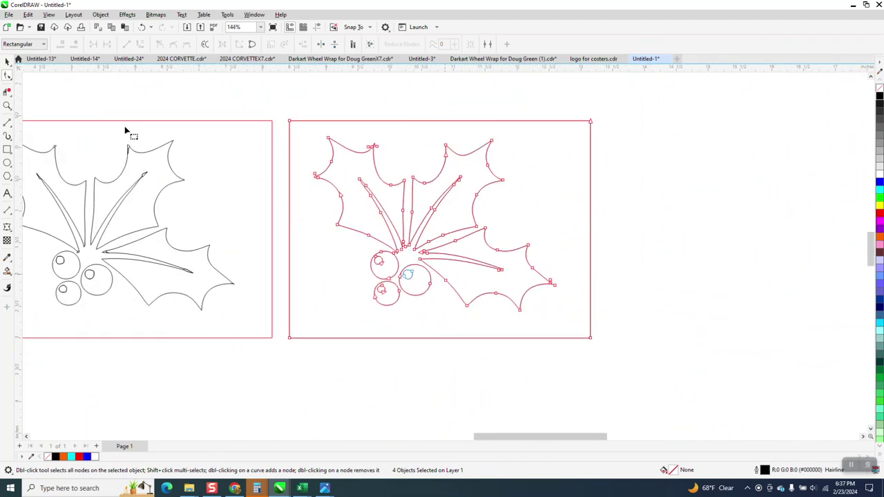
Combine the holly pieces into one curve, undoing an accidental move
click(8, 61)
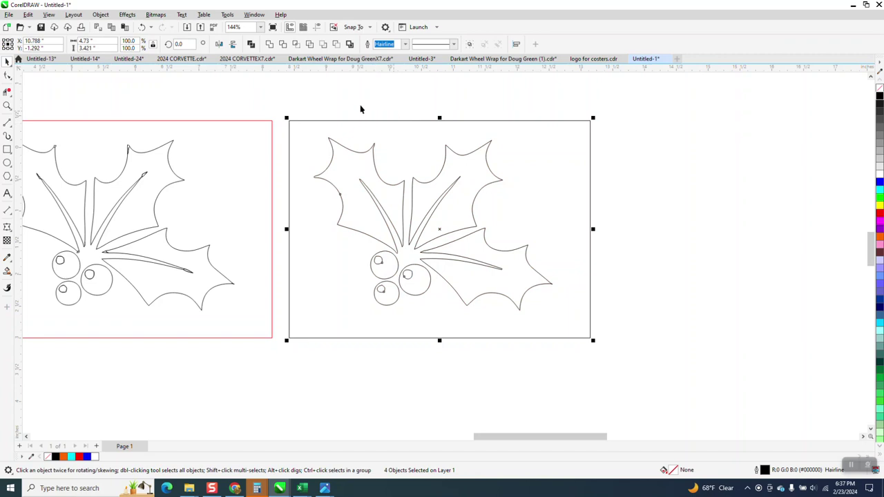
click(100, 15)
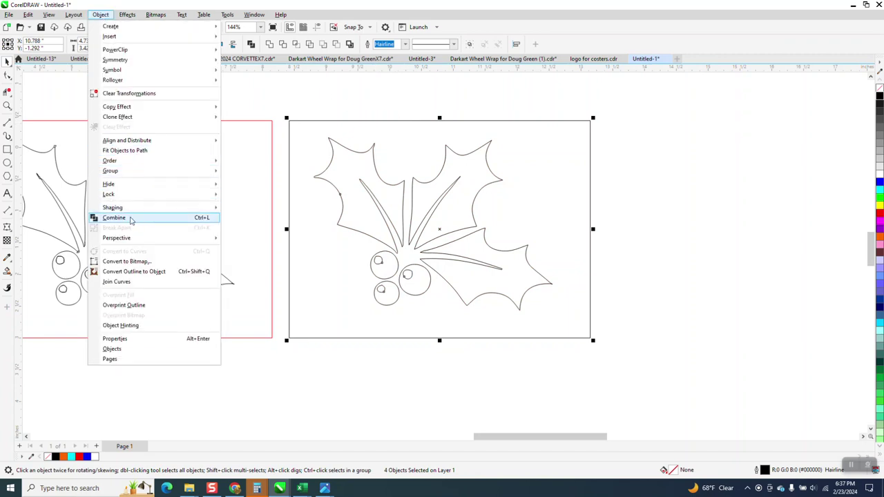
click(288, 98)
drag(290, 122, 516, 127)
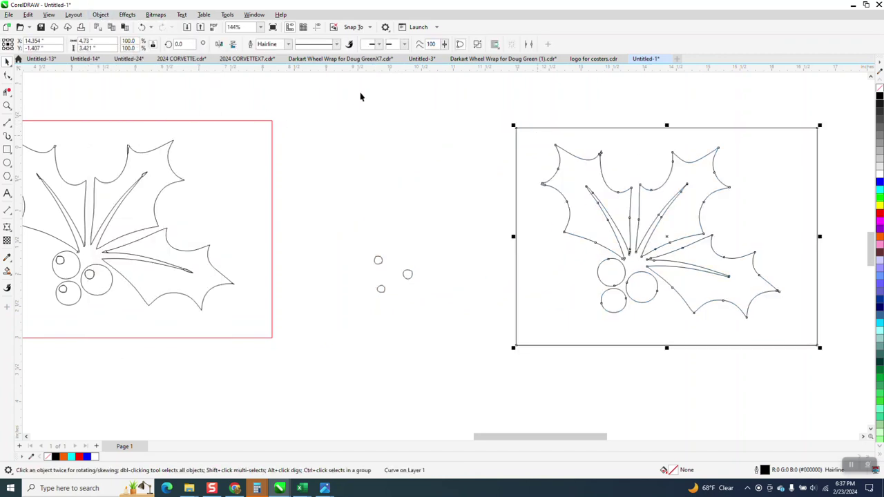
click(141, 27)
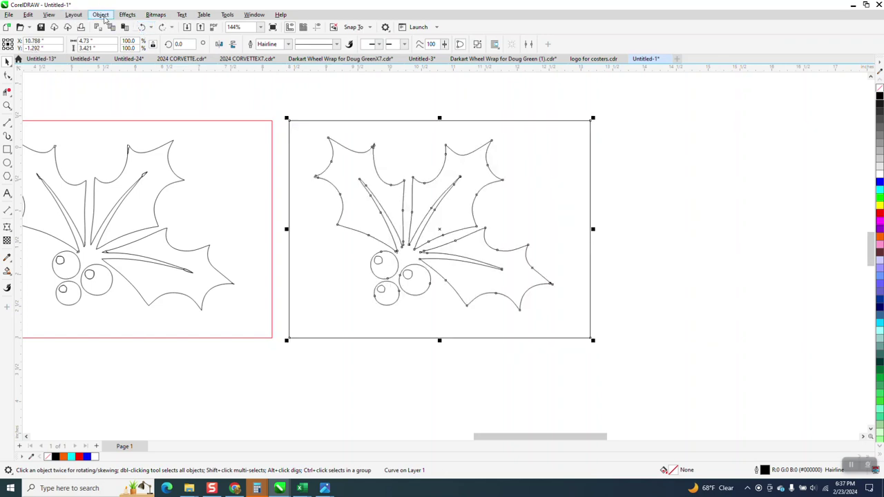
Break the holly curve apart into separate shapes and delete the surrounding rectangle
click(100, 14)
click(124, 227)
click(307, 120)
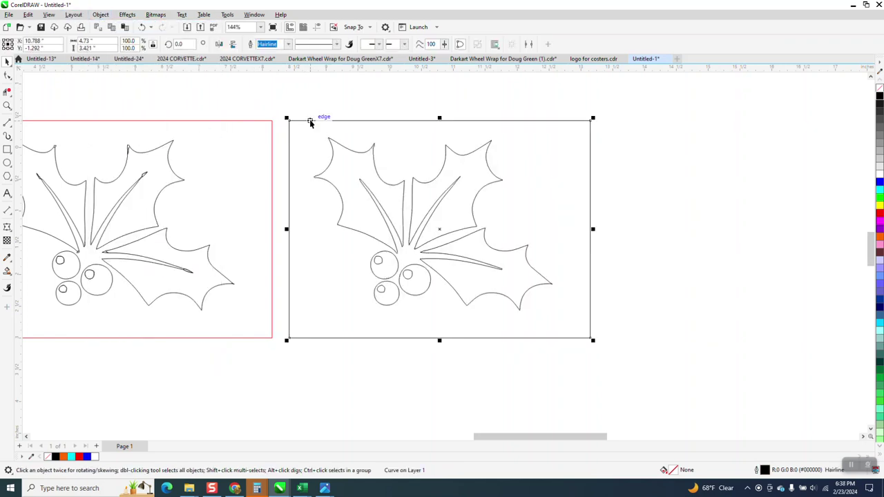
key(XF86Calculator)
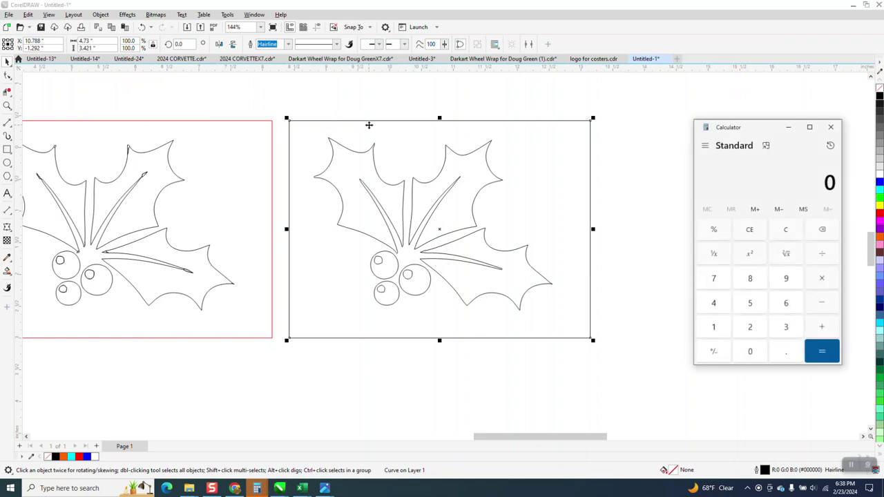
click(830, 127)
key(Delete)
scroll(362, 147, down, 2)
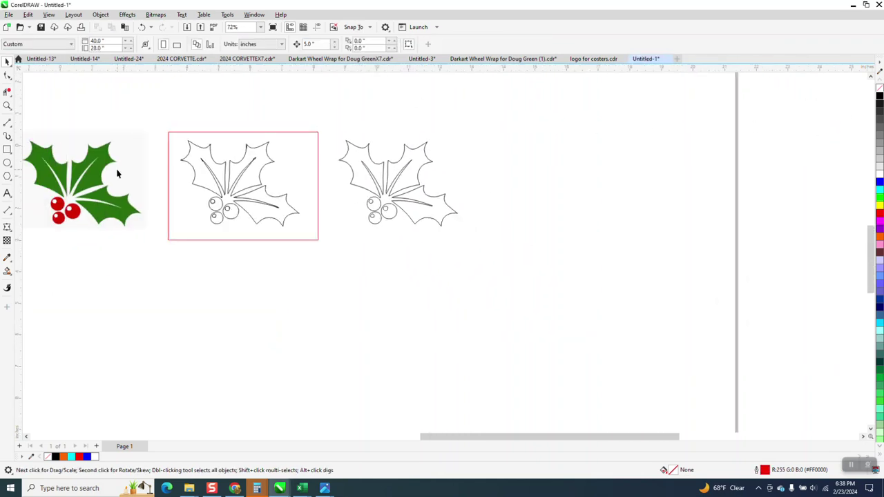
Move the reference holly bitmap beside the outlines and zoom in on both
drag(99, 169, 542, 175)
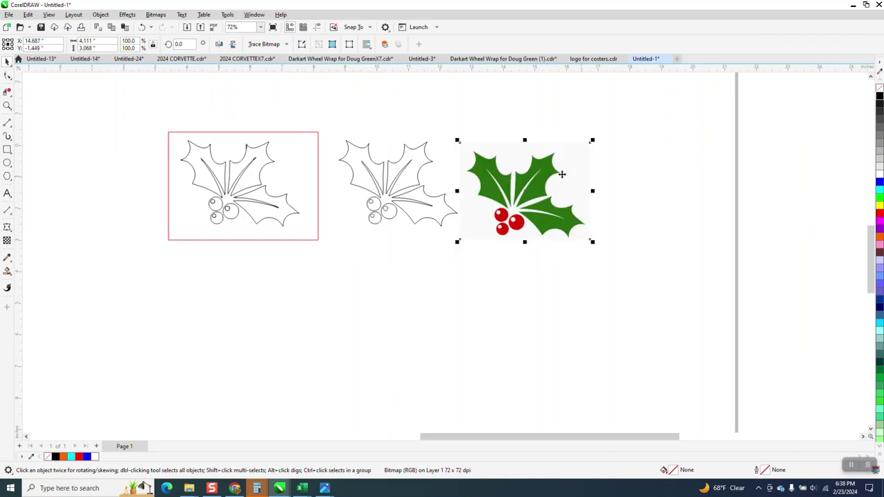
click(7, 106)
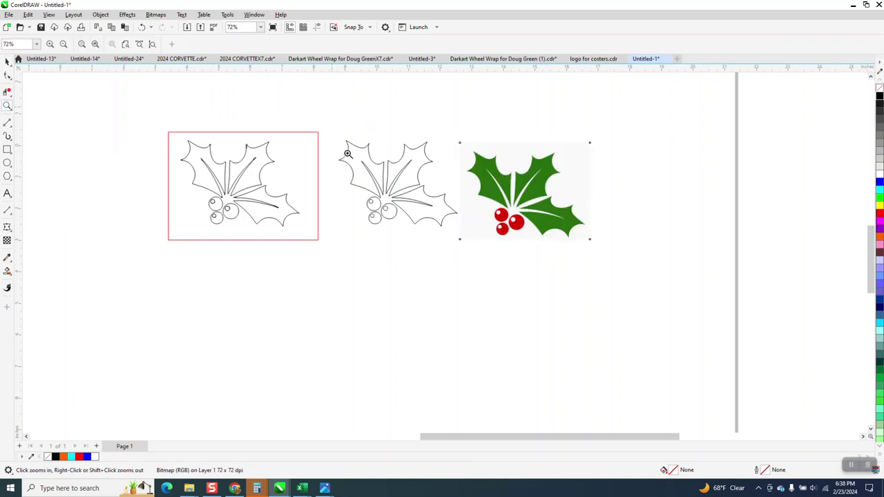
drag(332, 122, 705, 290)
Sample the reference green and Smart Fill each holly leaf with it
click(9, 274)
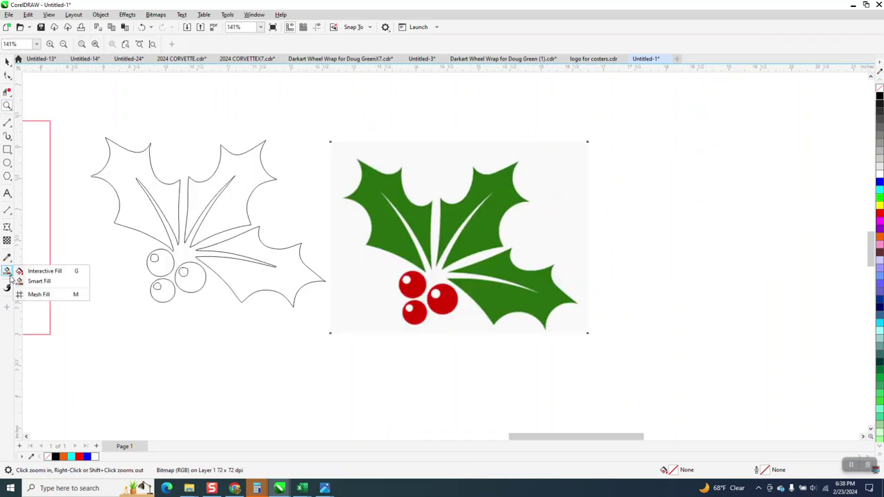
click(40, 269)
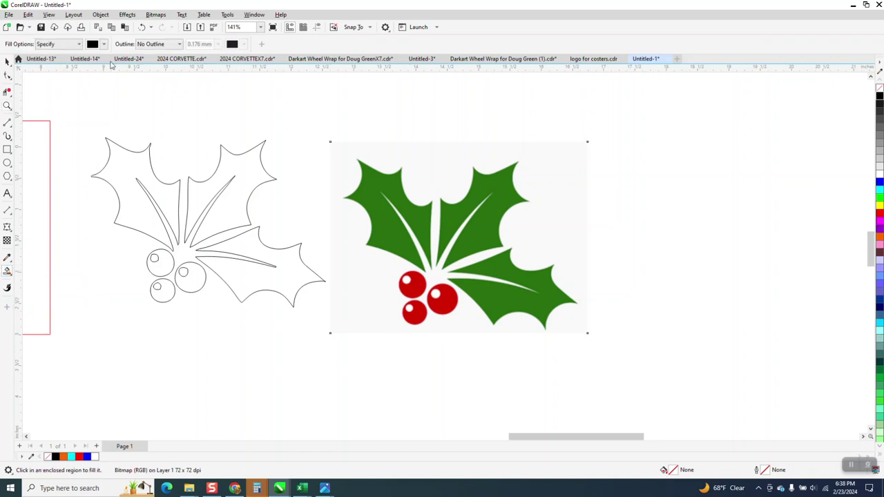
click(104, 44)
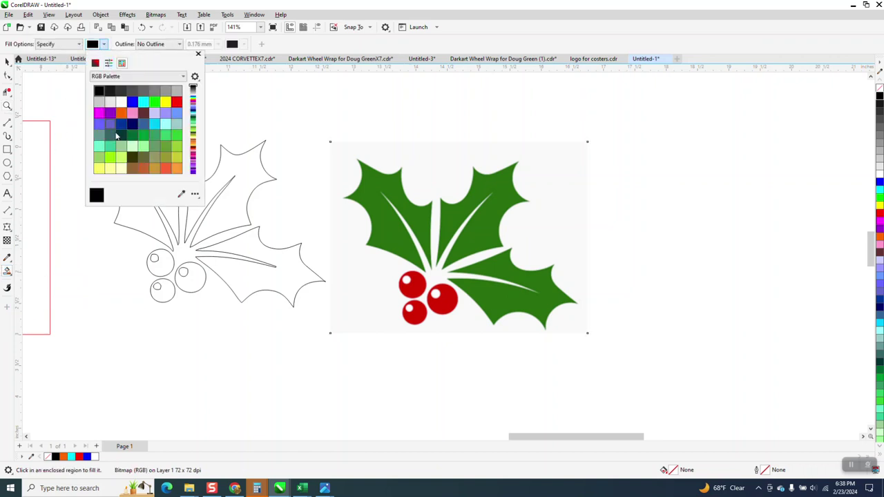
click(180, 194)
click(403, 237)
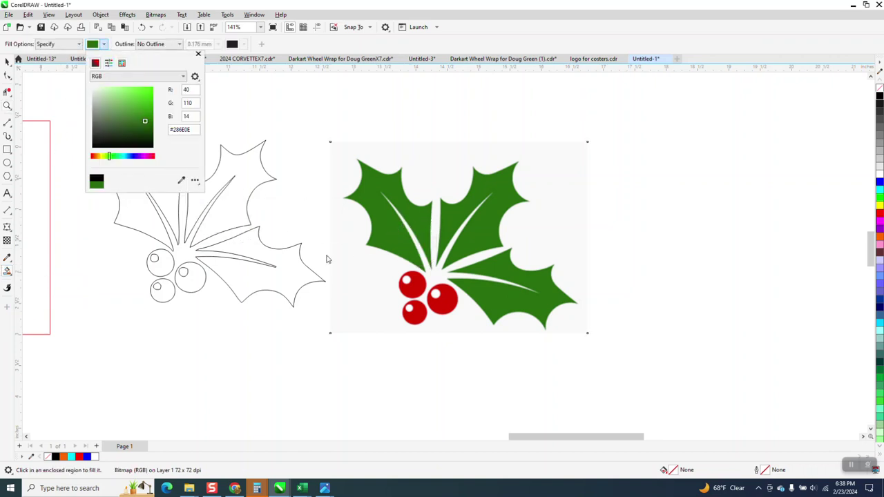
click(297, 273)
click(297, 269)
click(237, 183)
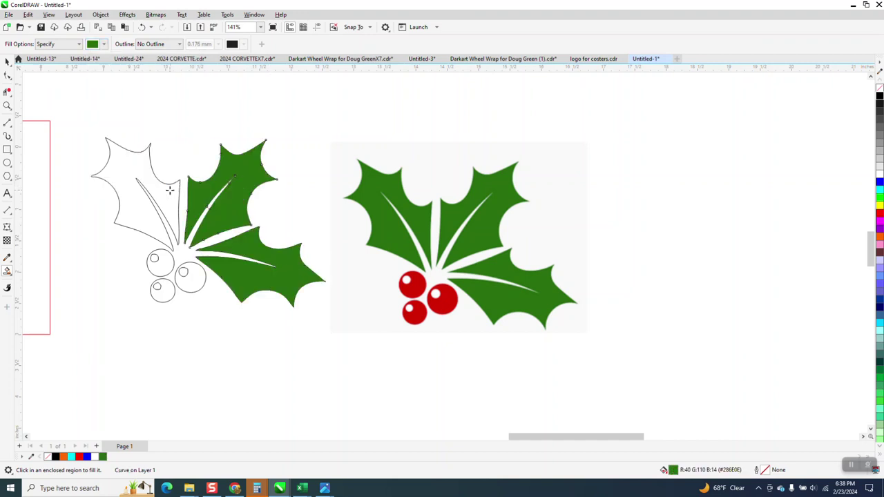
click(169, 190)
Sample the reference red and fill the three berries with it
click(105, 45)
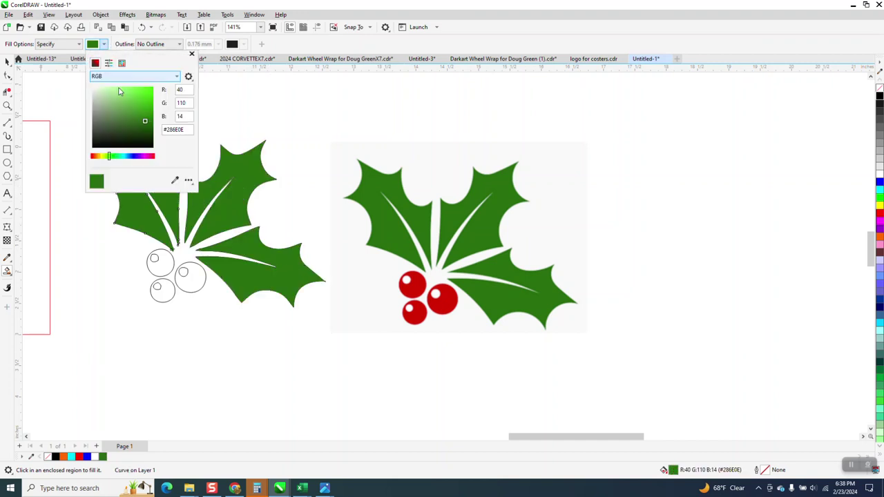
click(175, 181)
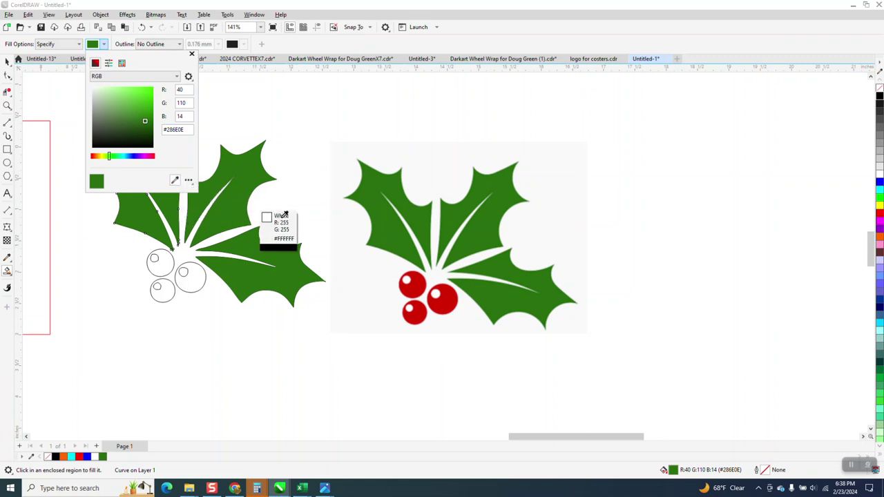
click(432, 298)
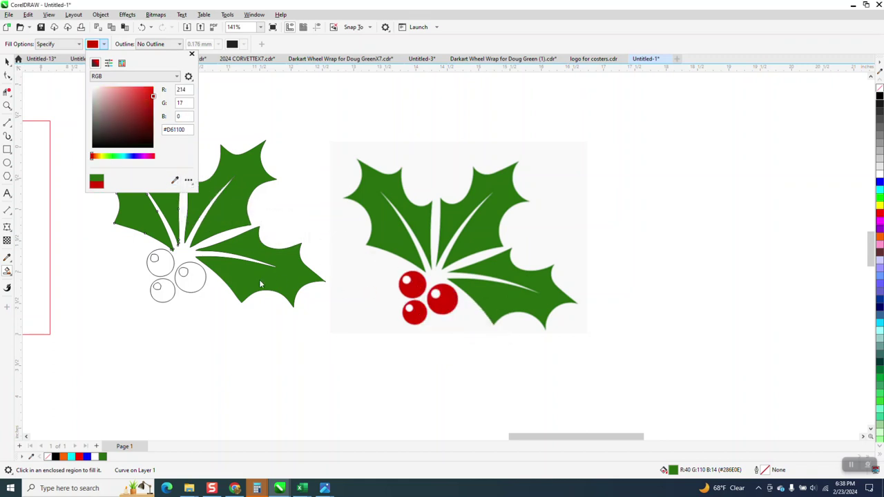
click(198, 277)
click(191, 277)
click(170, 263)
click(168, 286)
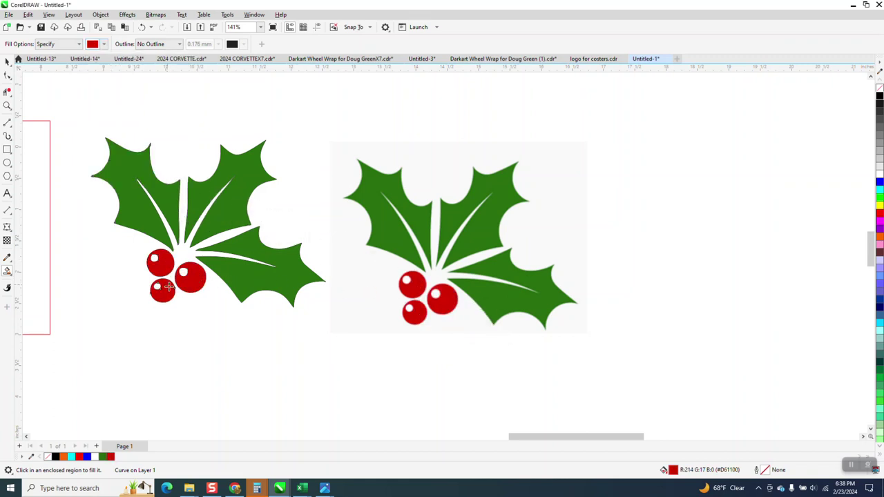
Delete the reference holly bitmap
click(7, 62)
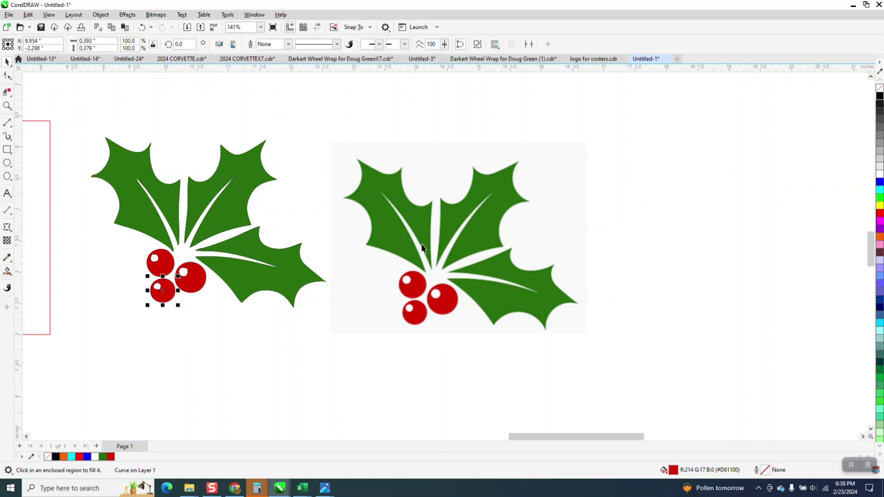
click(390, 205)
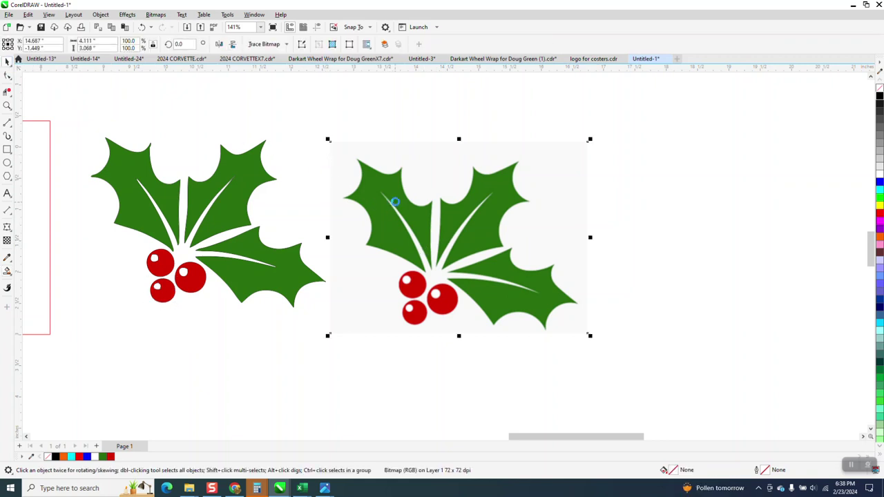
key(Delete)
Draw a blue-filled rectangle around the holly
scroll(406, 198, down, 2)
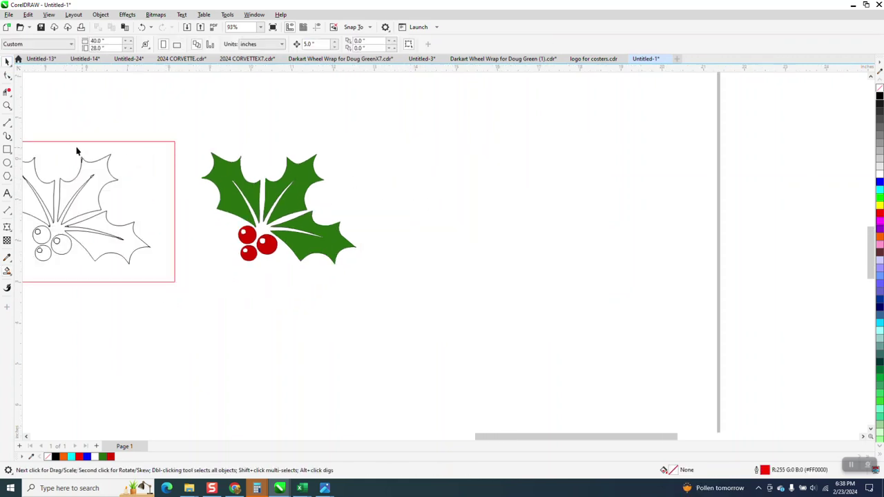
click(6, 149)
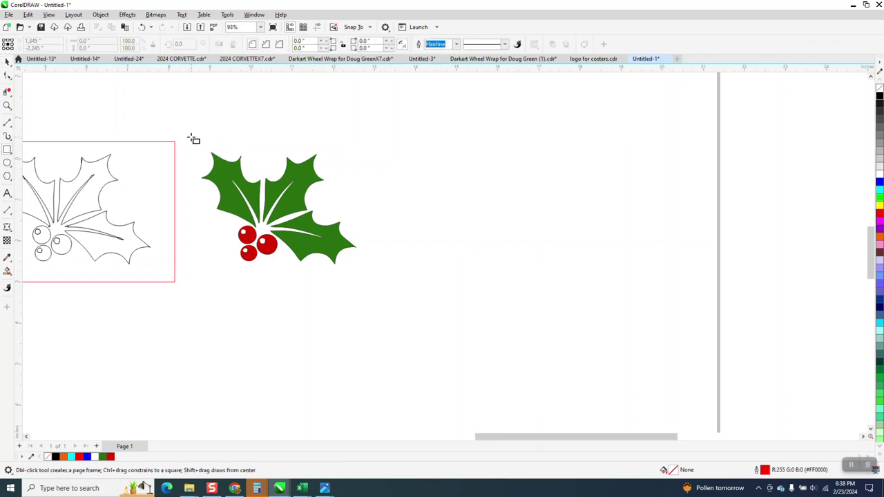
drag(191, 136, 364, 290)
click(879, 182)
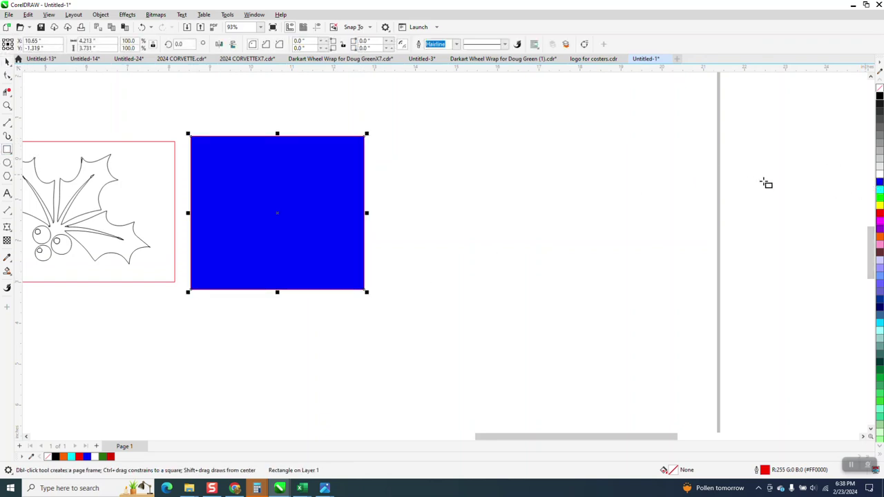
Send the blue rectangle to the back of the page behind the holly
click(74, 15)
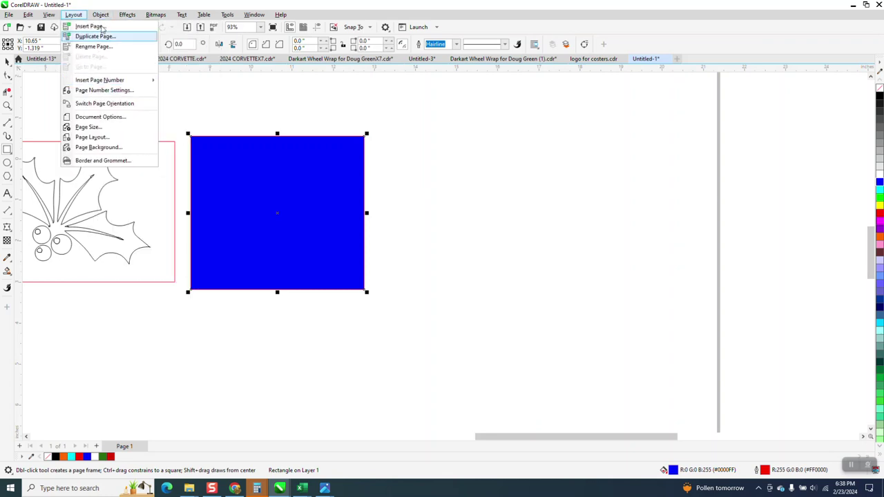
mouse_move(105, 19)
mouse_move(207, 160)
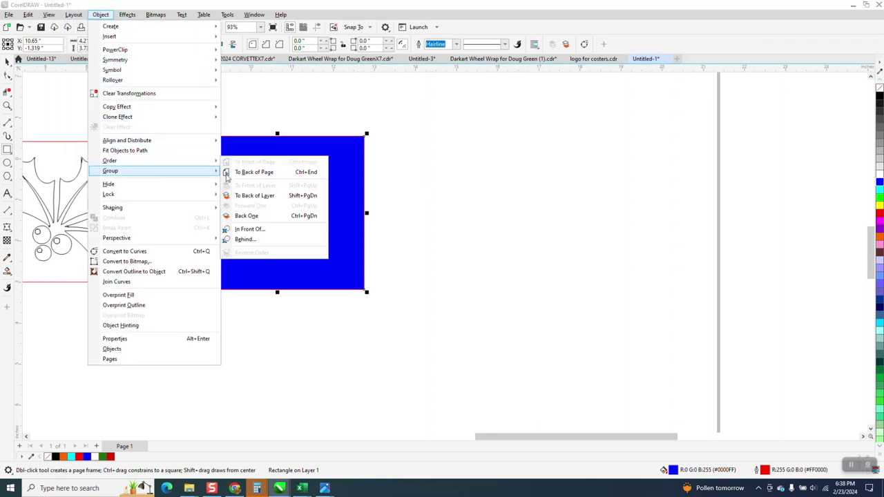
click(255, 171)
Smart Fill the highlight spots on the three berries white, then select the blue rectangle
click(7, 105)
click(431, 308)
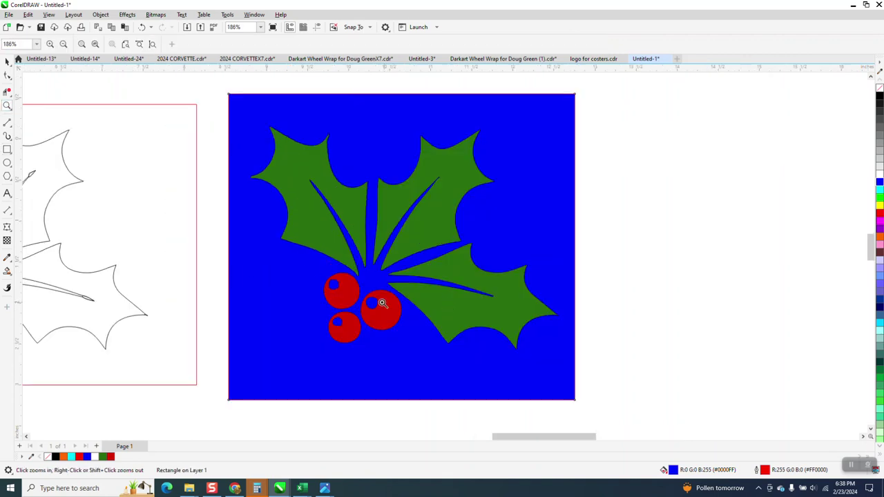
click(13, 276)
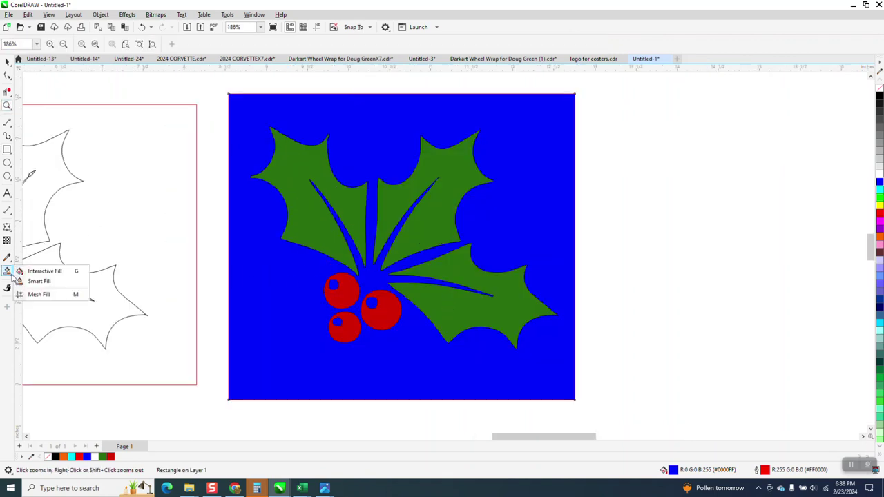
click(59, 281)
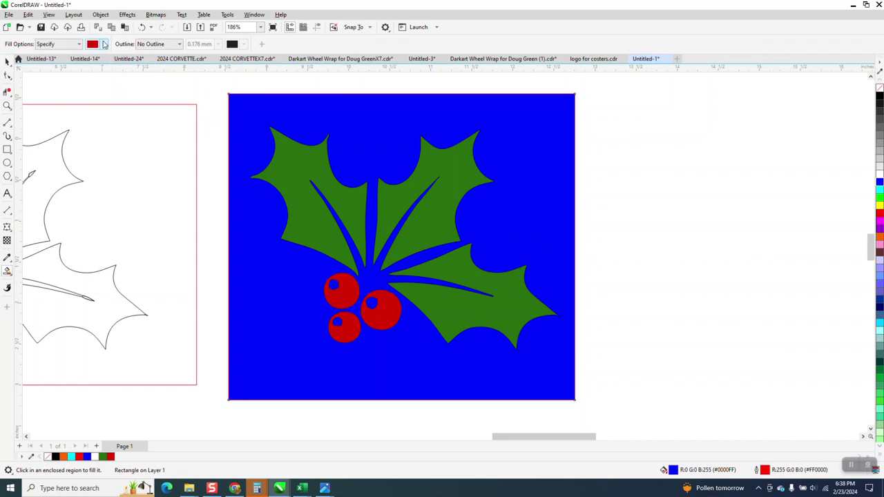
click(104, 44)
click(122, 63)
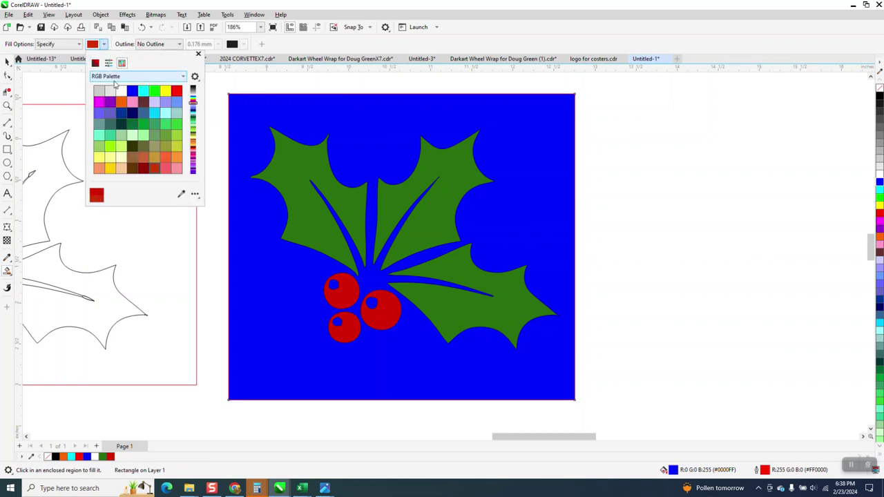
click(121, 91)
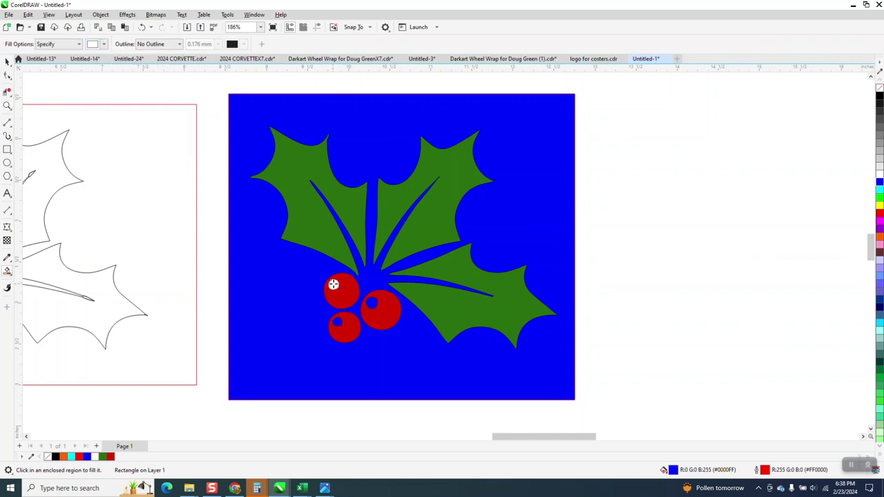
click(333, 284)
click(370, 302)
click(337, 321)
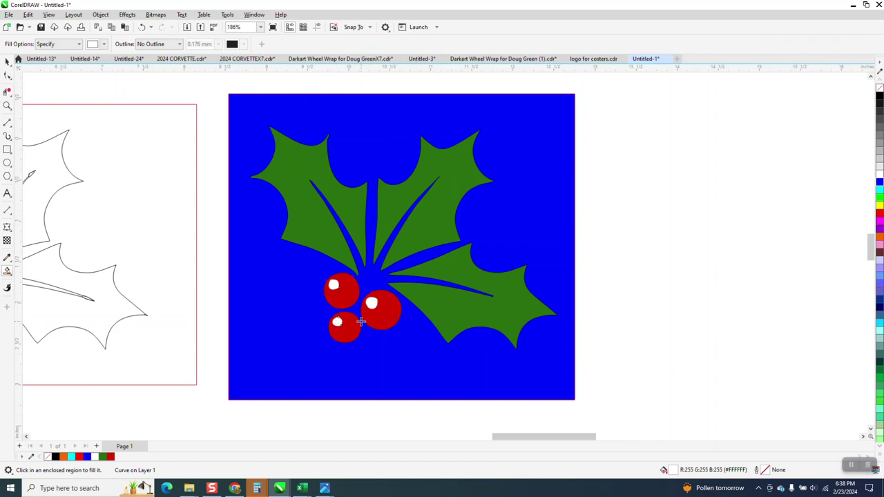
click(10, 60)
click(256, 103)
Delete the blue rectangle and draw a new rectangle enclosing the coloured holly
key(Delete)
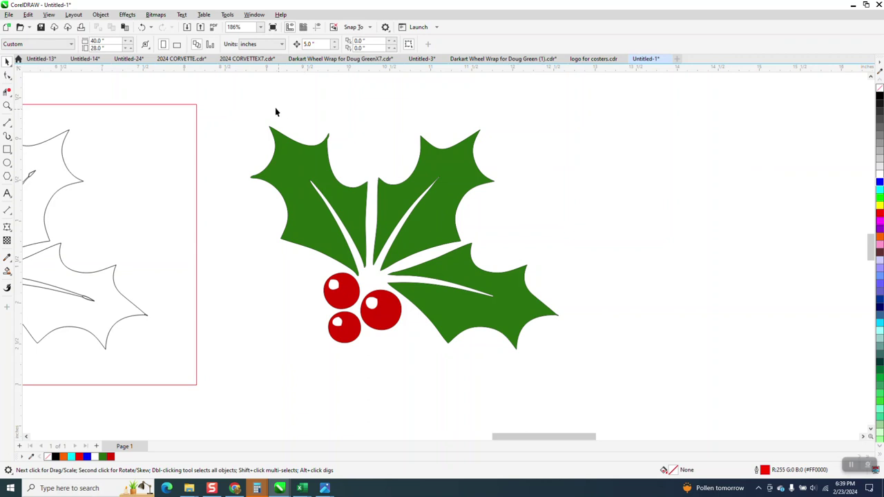
drag(416, 317, 595, 370)
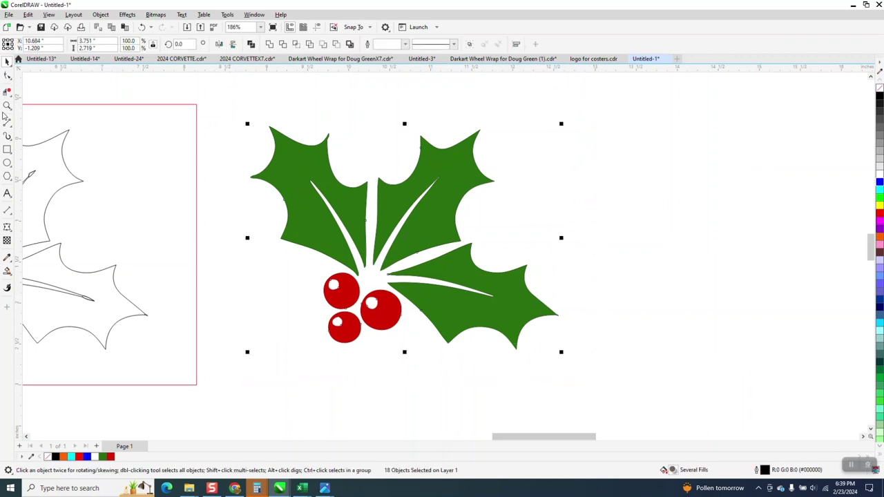
drag(235, 104, 586, 393)
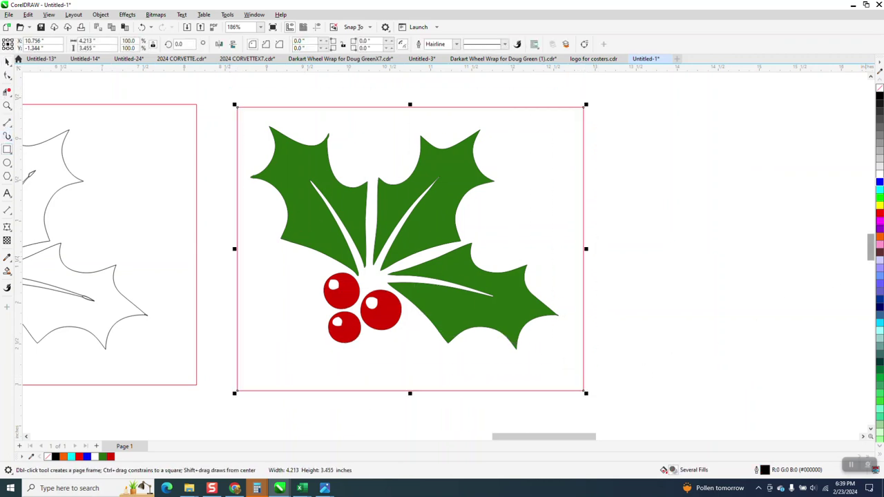
Fill the new rectangle black and send it to the back behind the holly
click(880, 99)
click(101, 14)
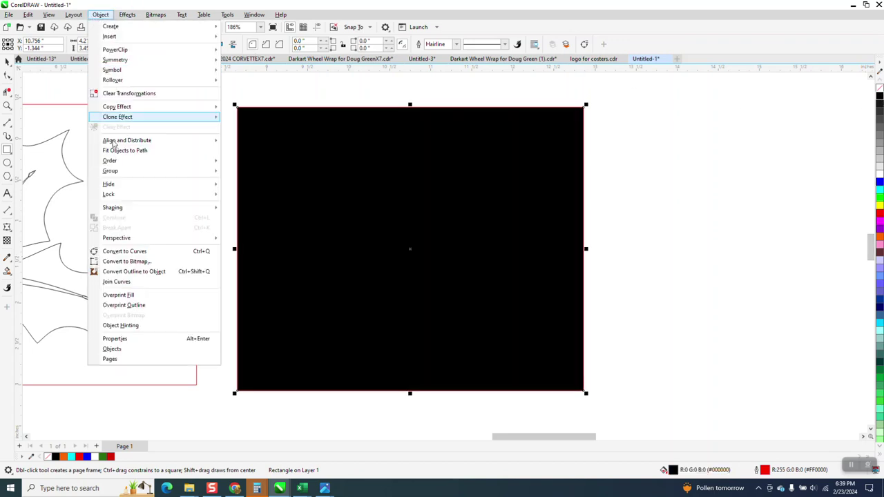
mouse_move(194, 163)
click(236, 174)
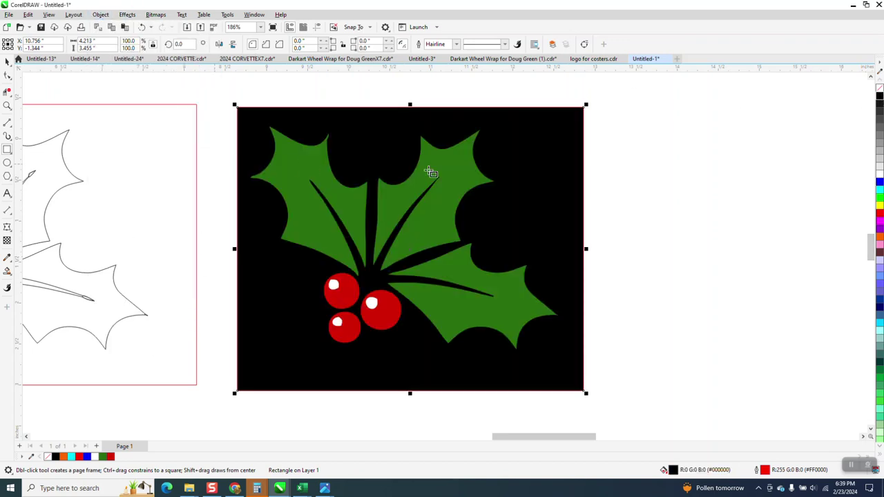
key(space)
scroll(524, 255, down, 4)
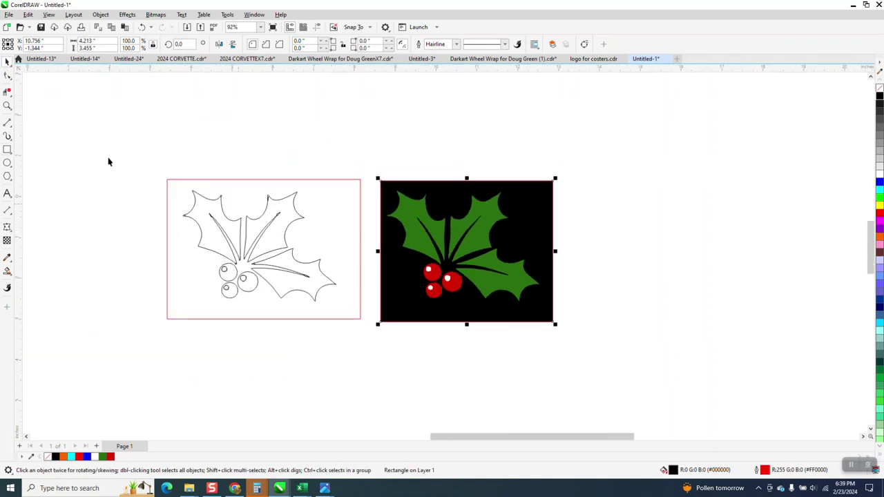
Delete the outline holly and its empty frame rectangle
drag(170, 160, 373, 337)
key(Delete)
click(256, 237)
key(Delete)
Zoom in on the finished holly on its black background
click(7, 104)
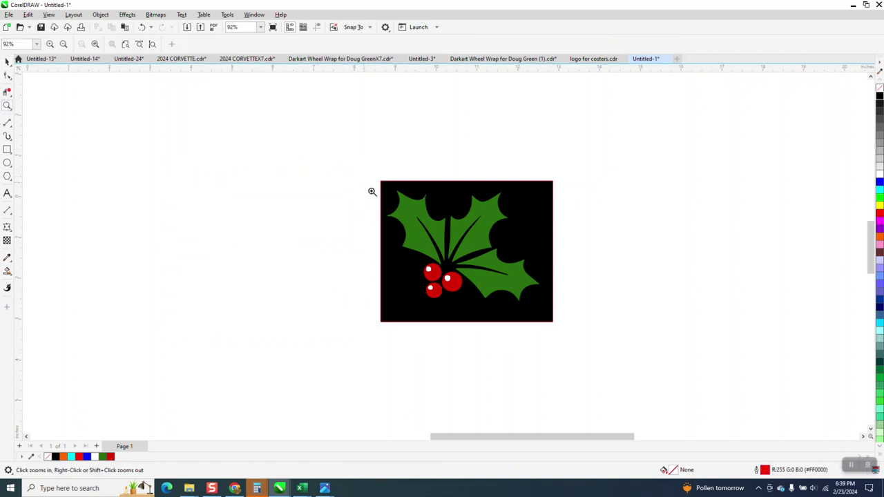
drag(372, 191, 596, 338)
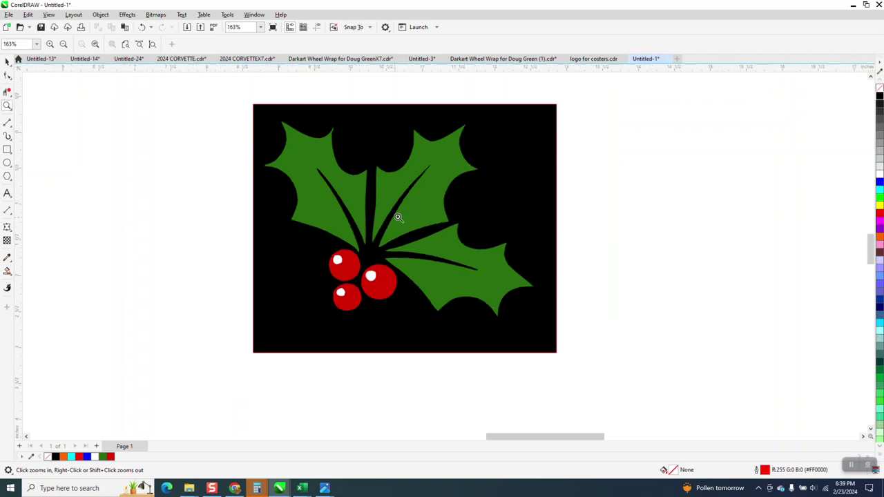
scroll(362, 245, down, 1)
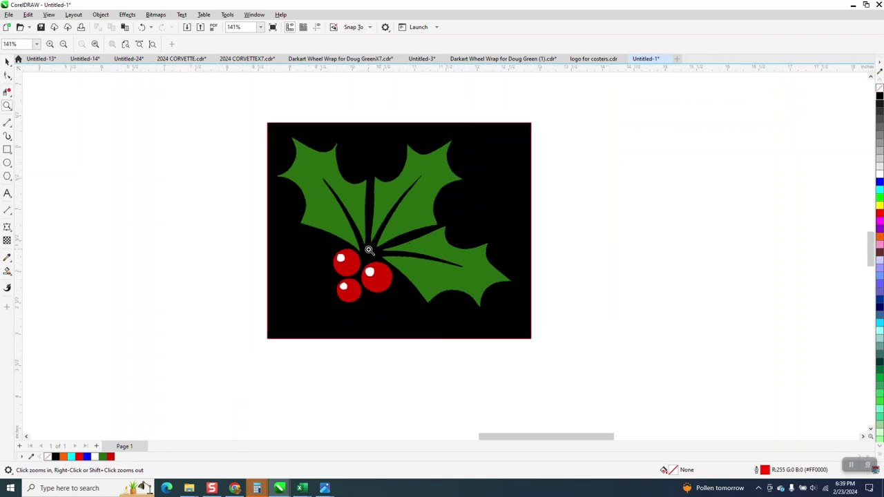
scroll(378, 270, down, 1)
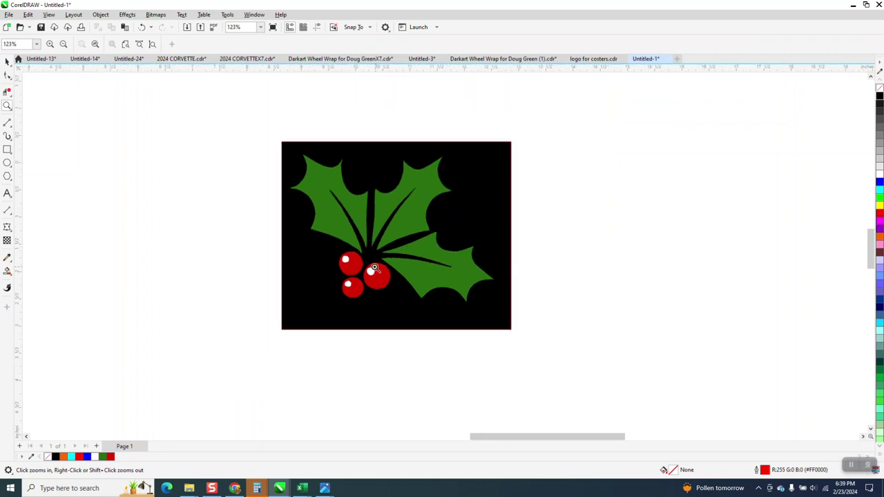
scroll(374, 267, down, 1)
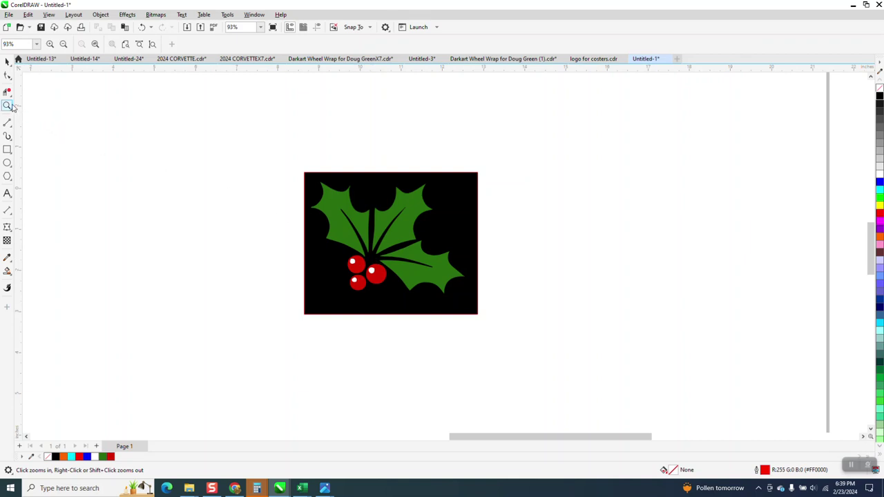